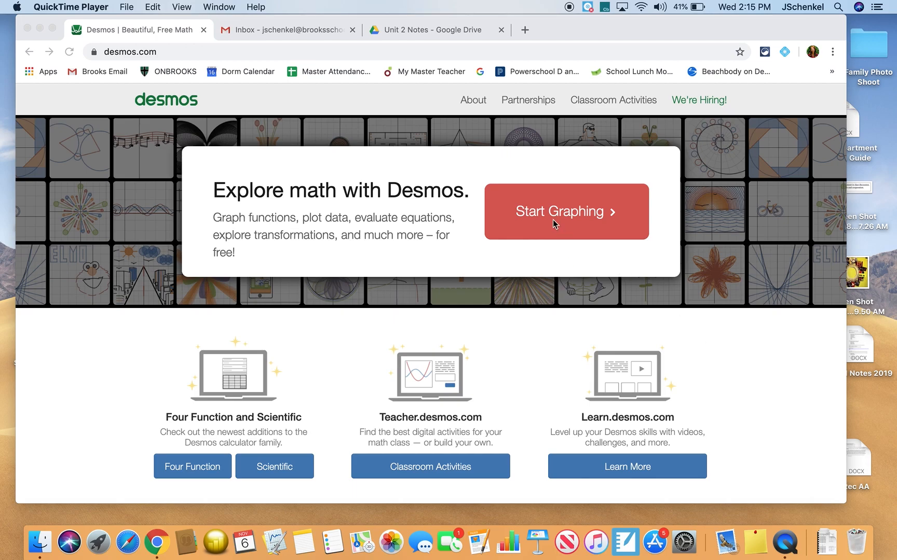
left_click(215, 54)
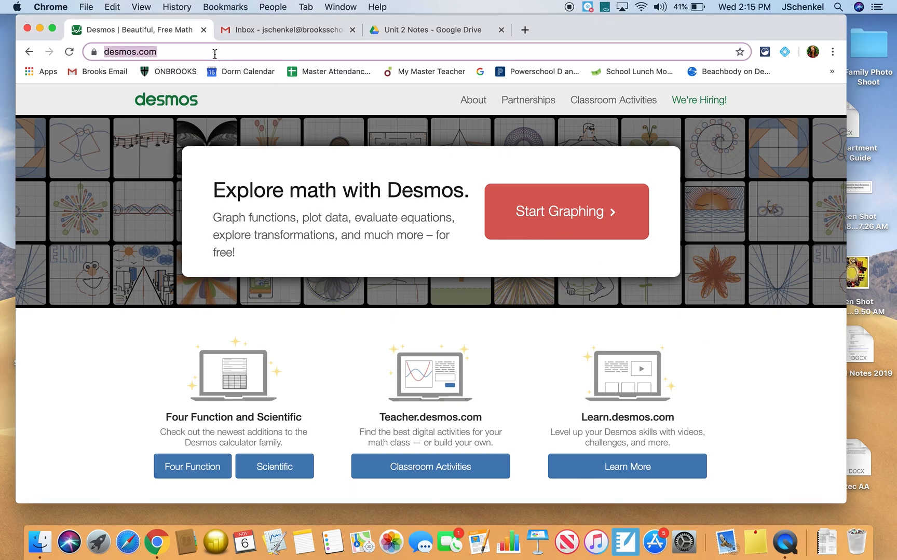
type("wwww")
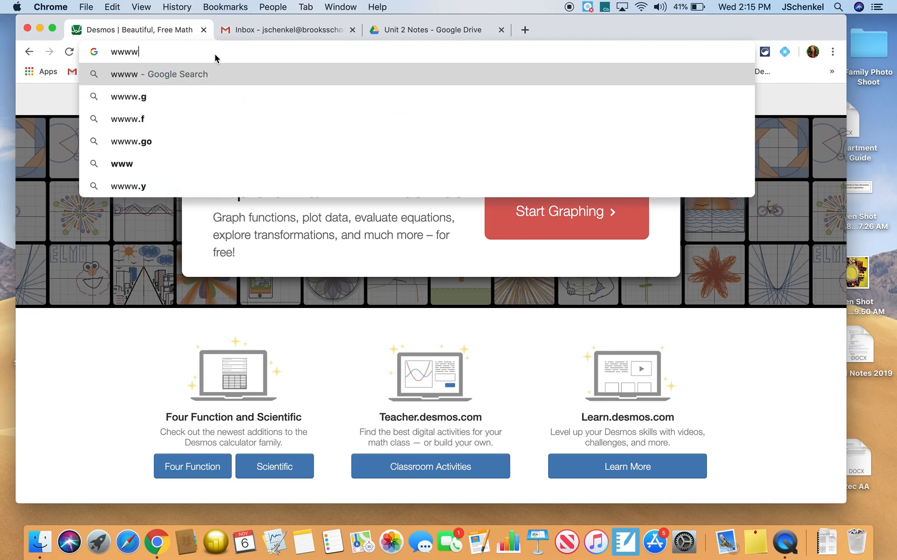
key("BackSpace")
type(".desmos.com")
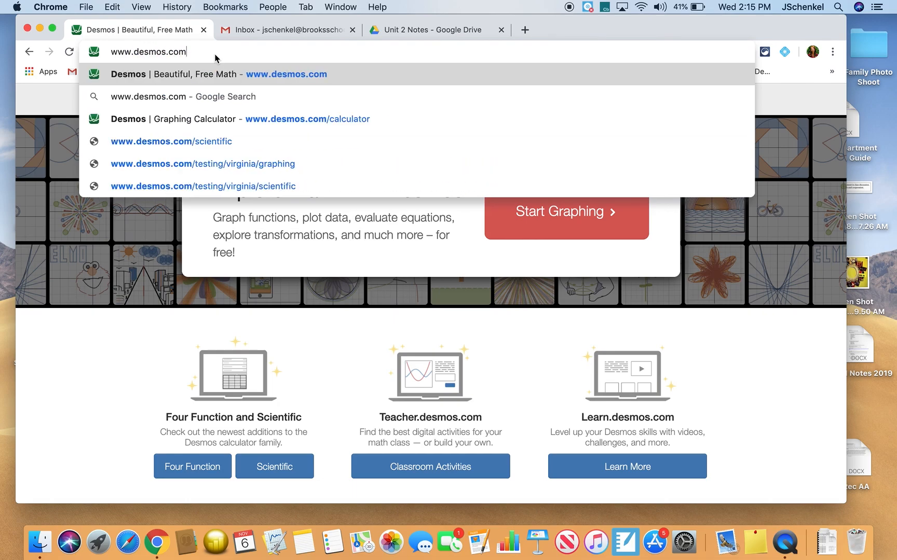
key("Return")
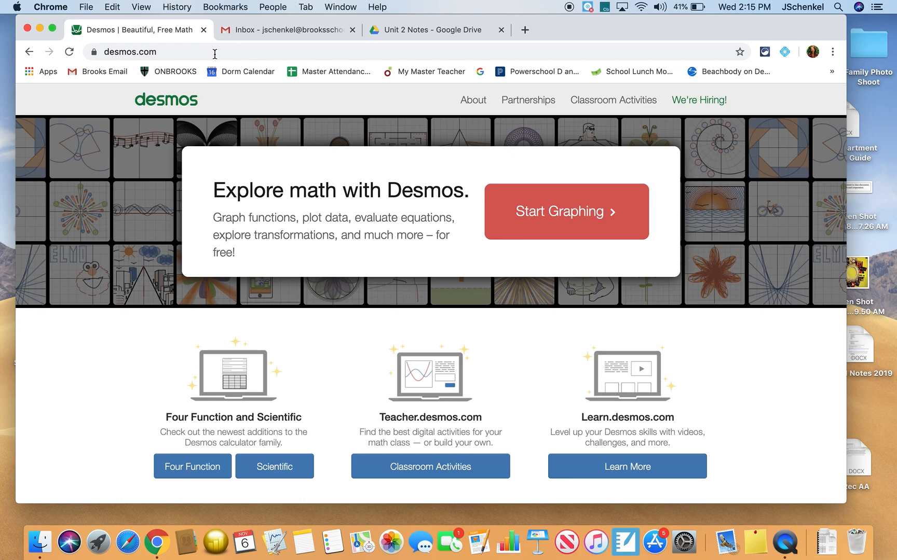
Open the graphing calculator and sign in to the existing Desmos account with the prefilled credentials.
left_click(559, 228)
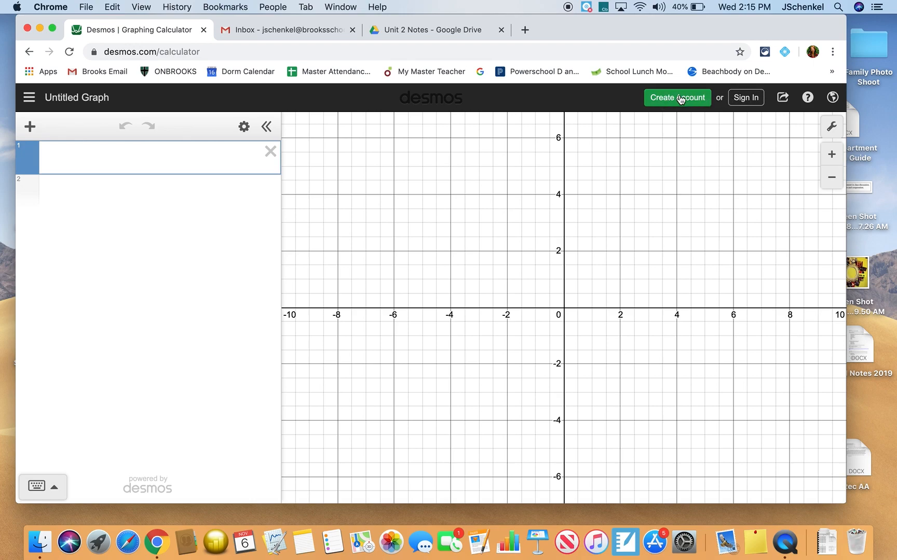
left_click(745, 97)
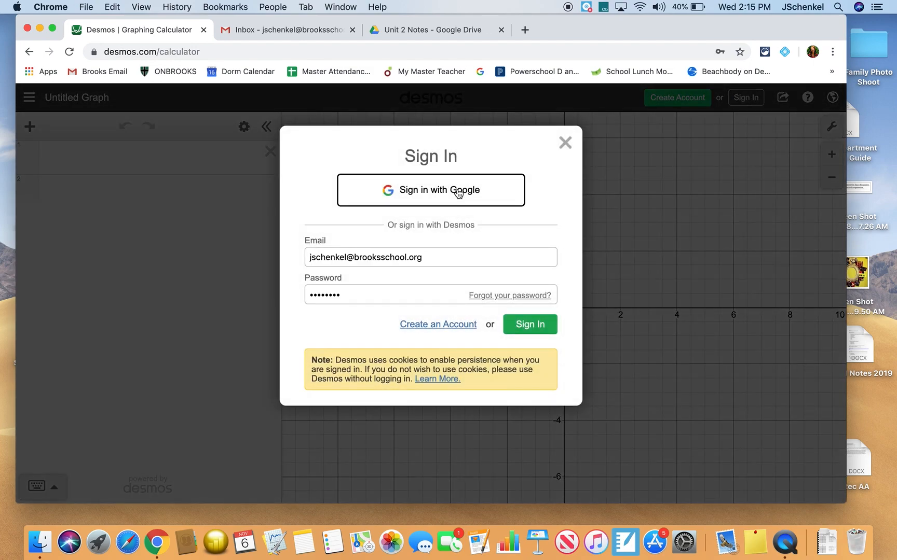
left_click(523, 326)
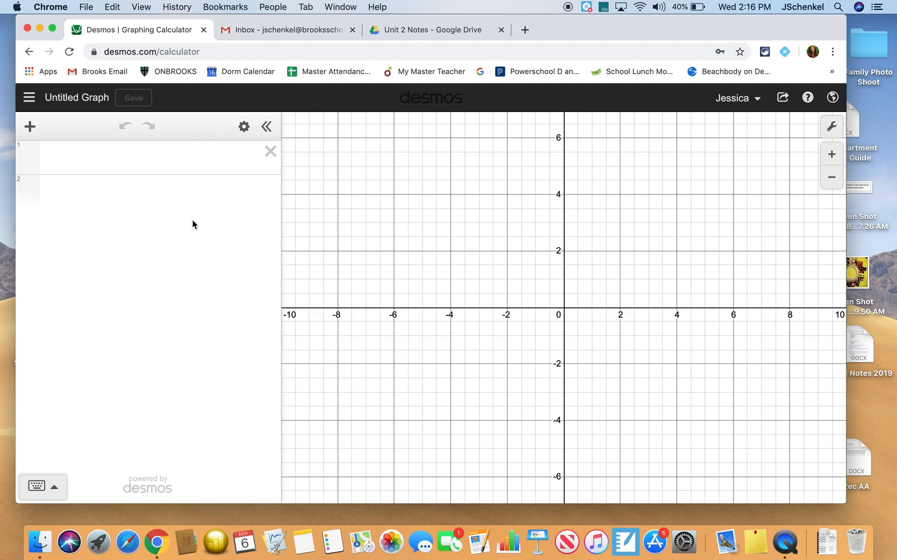
Save the untitled graph under the title "Manatee Deaths".
left_click(80, 100)
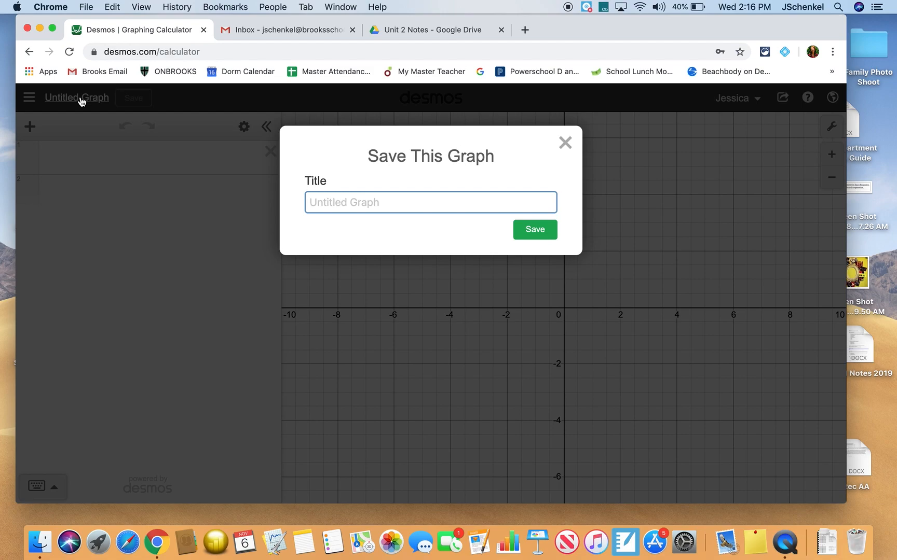
type("Manate")
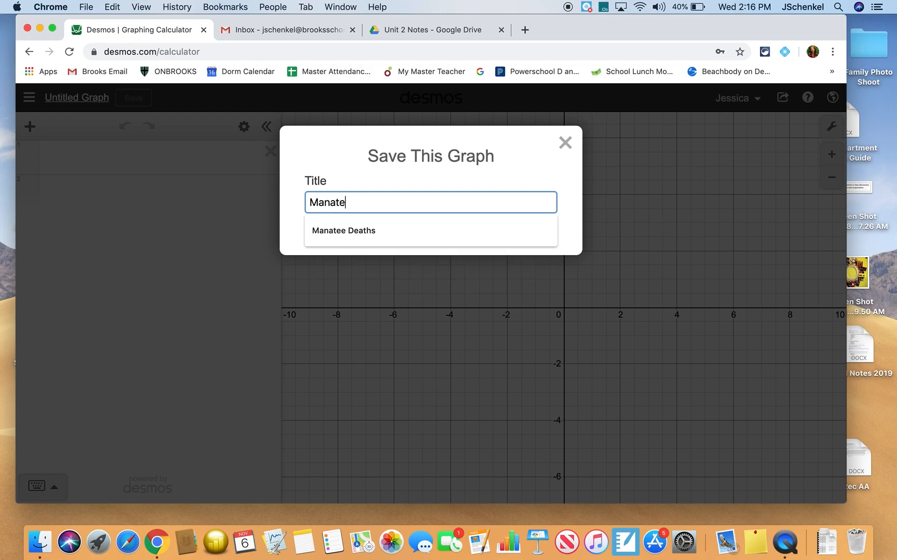
type("e Deaths")
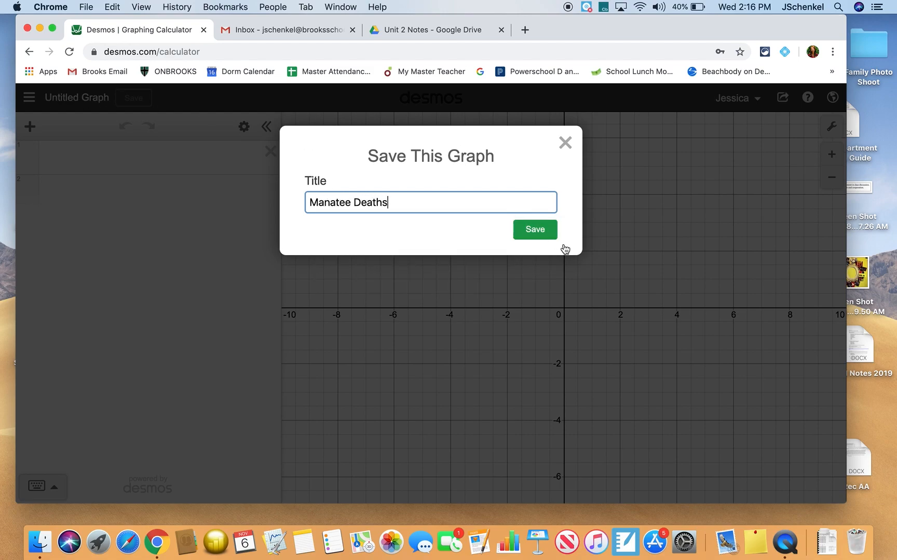
left_click(532, 231)
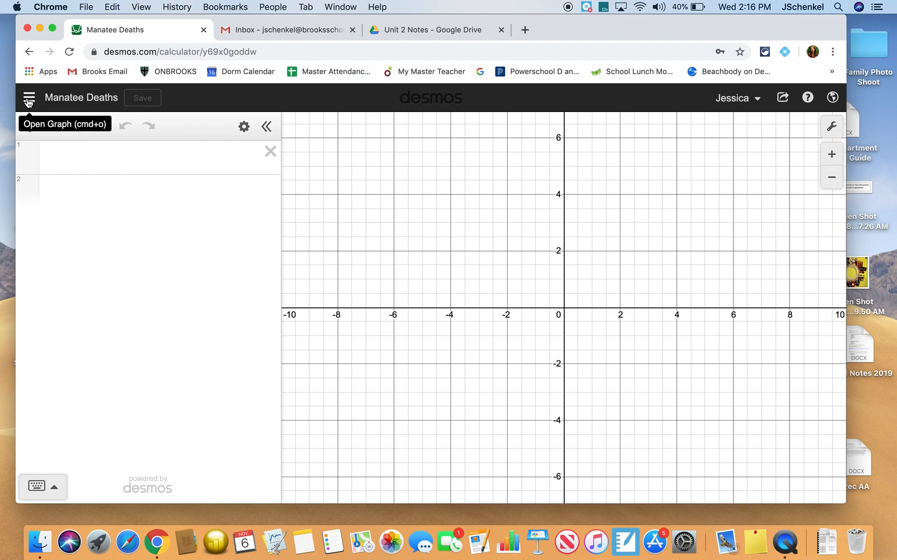
Look through the account's list of saved graphs and return to the current graph.
left_click(28, 98)
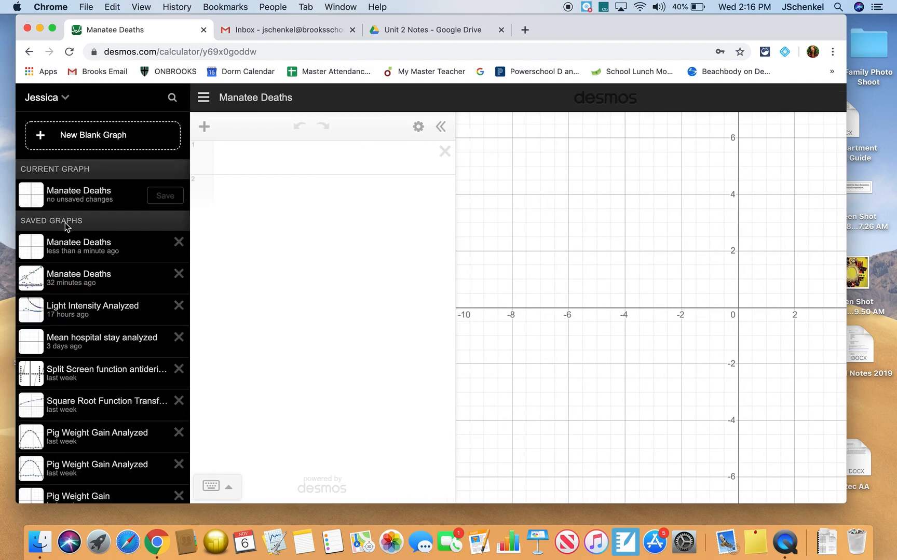
scroll(65, 226, "down", 10)
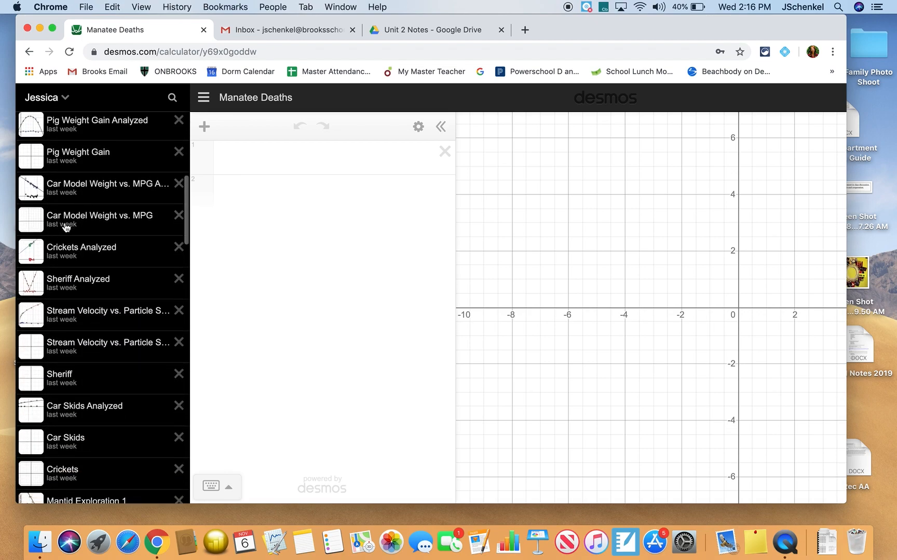
scroll(66, 228, "down", 2)
scroll(66, 228, "up", 2)
scroll(66, 228, "down", 2)
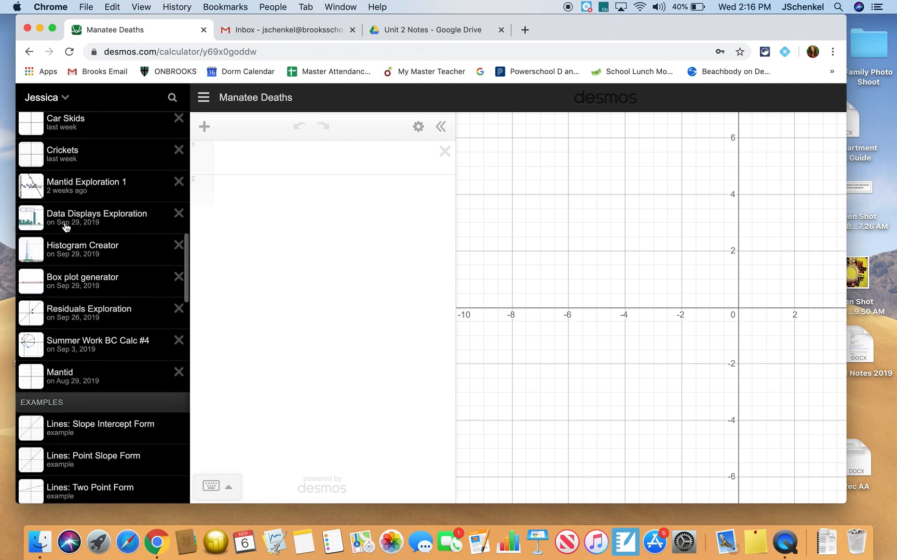
scroll(66, 228, "up", 1)
scroll(66, 226, "up", 15)
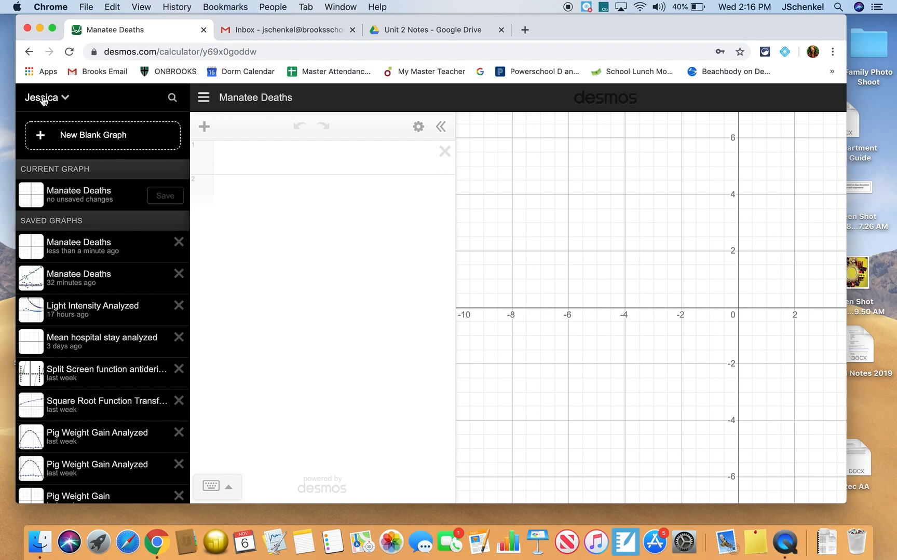
left_click(202, 98)
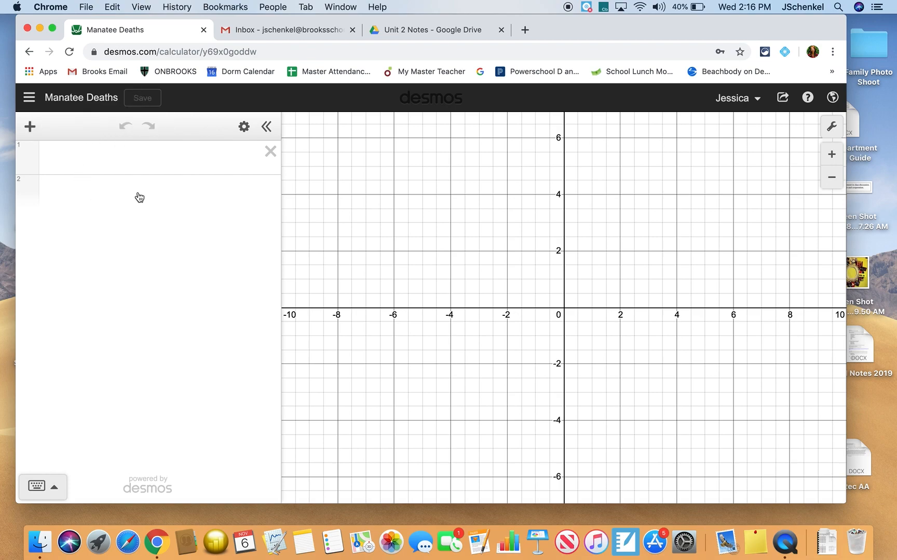
Add a folder named "Data" to the expression list and start an empty line inside it.
left_click(66, 155)
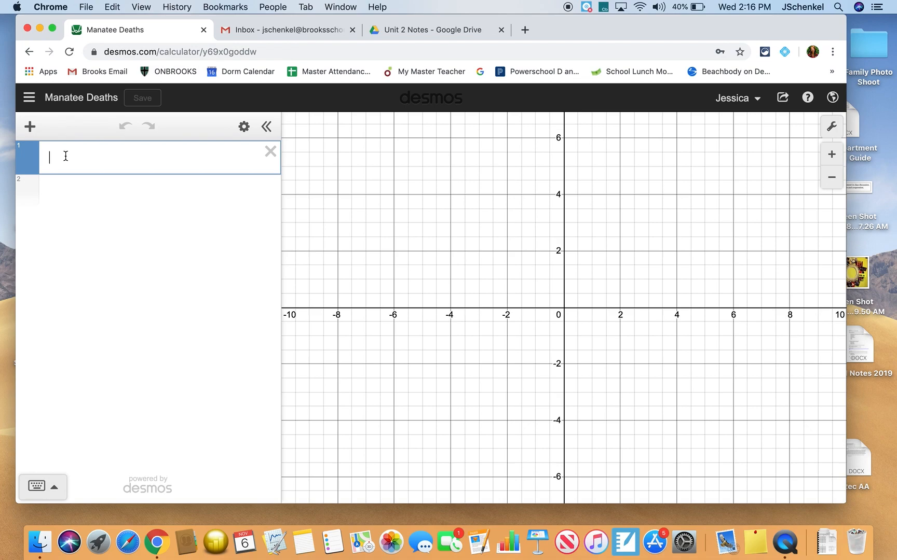
left_click(30, 126)
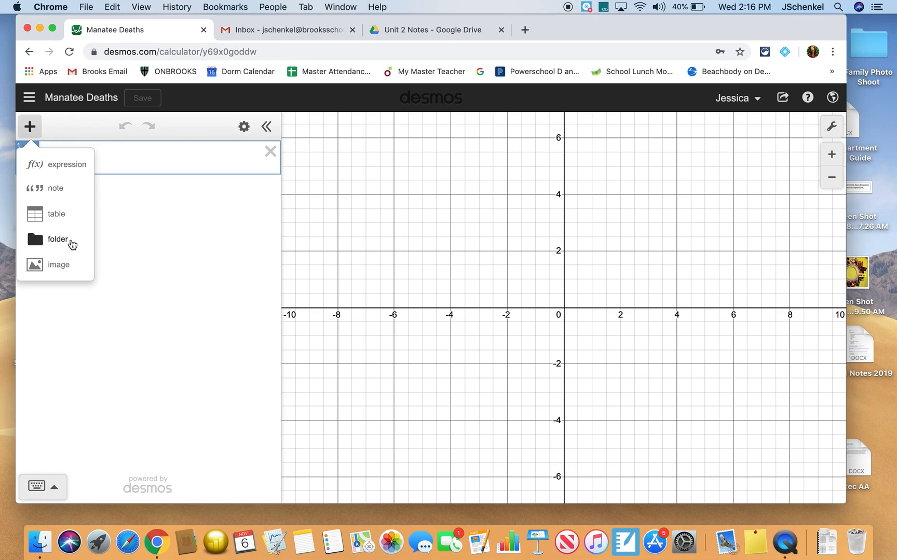
left_click(70, 241)
type("Data")
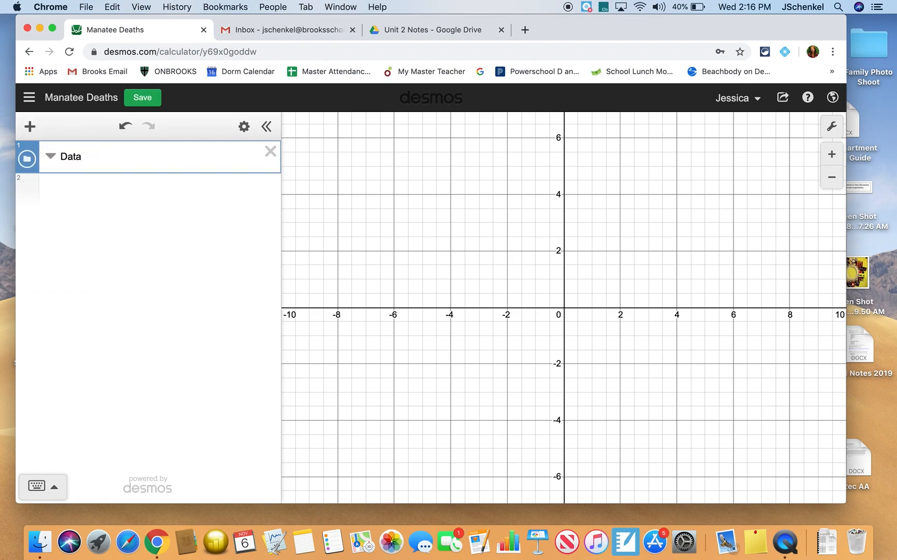
key("Return")
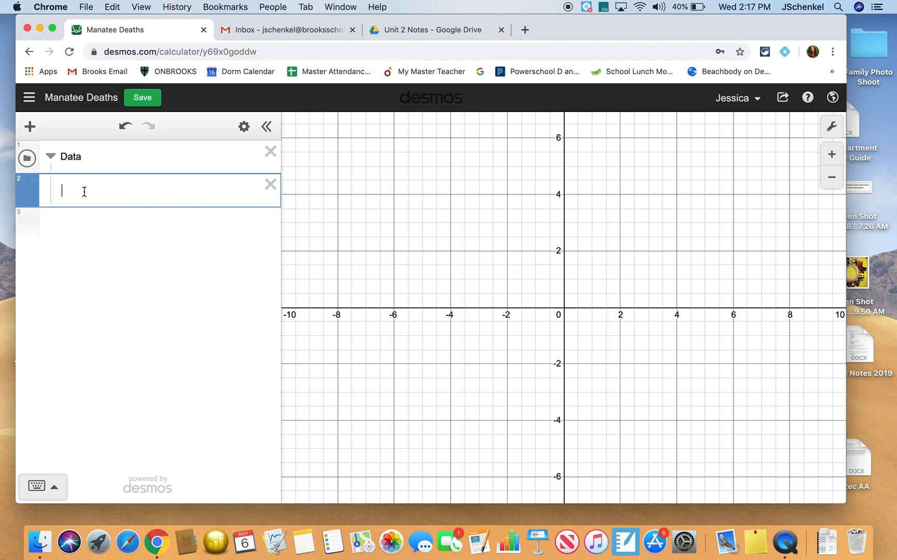
Switch to the Google Drive preview of Bivariate Data .xlsx and open the file with Google Sheets.
left_click(396, 35)
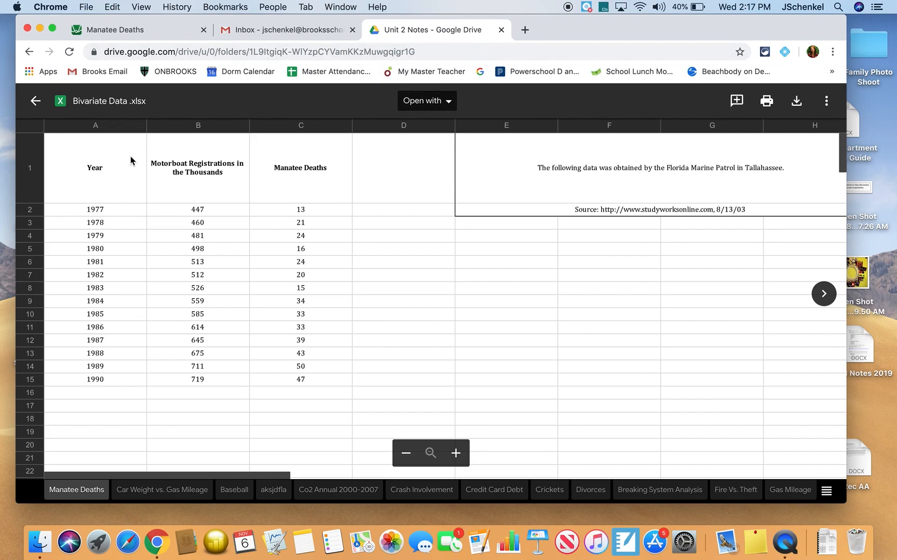
left_click(426, 107)
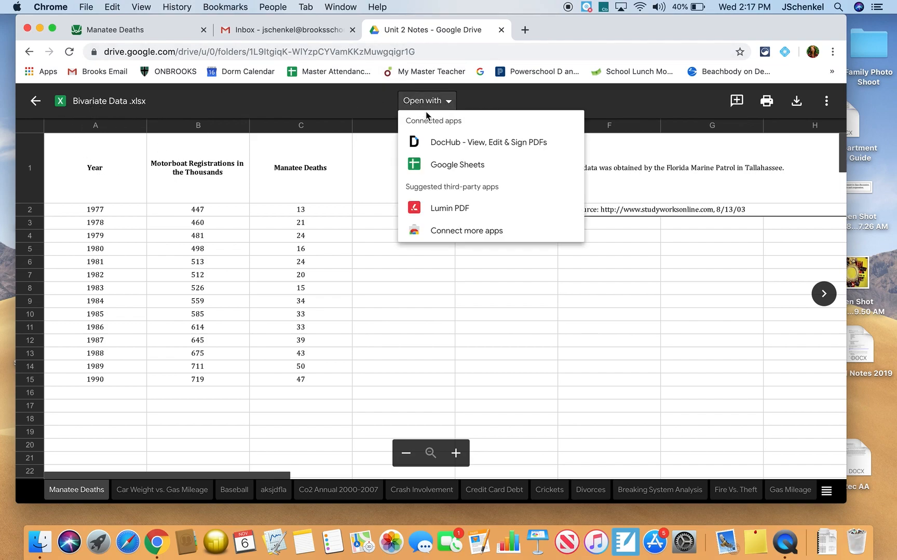
left_click(437, 166)
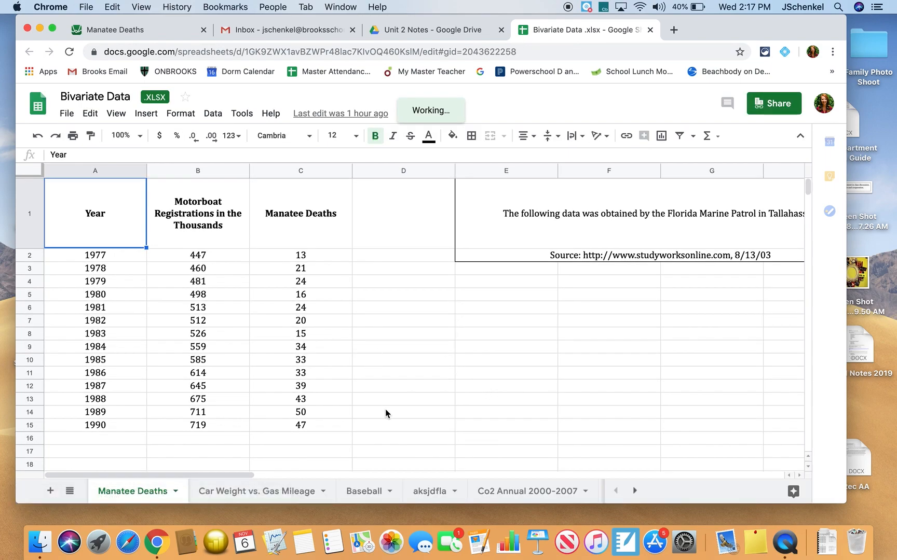
Examine the Manatee Deaths sheet, including its data columns and the note on where the data came from.
scroll(415, 491, "right", 3)
scroll(398, 493, "right", 10)
scroll(376, 494, "left", 12)
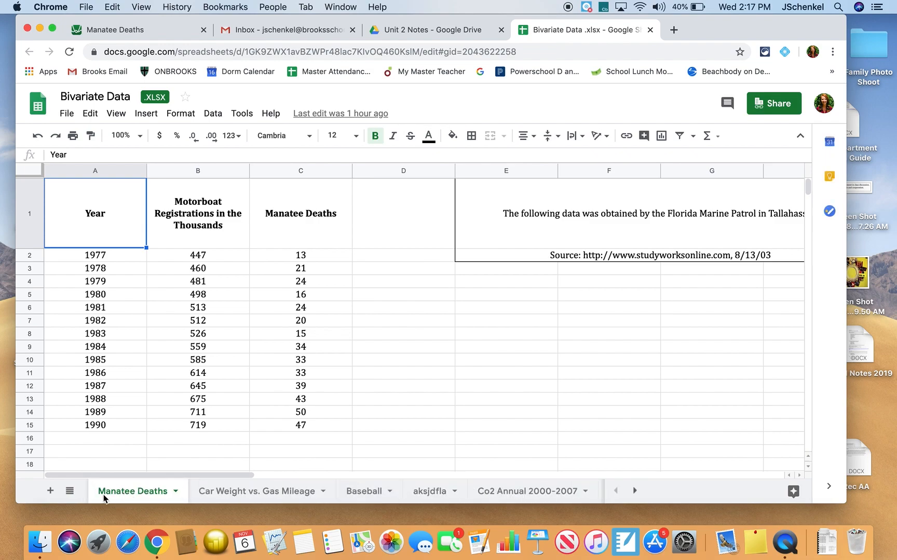
left_click(191, 323)
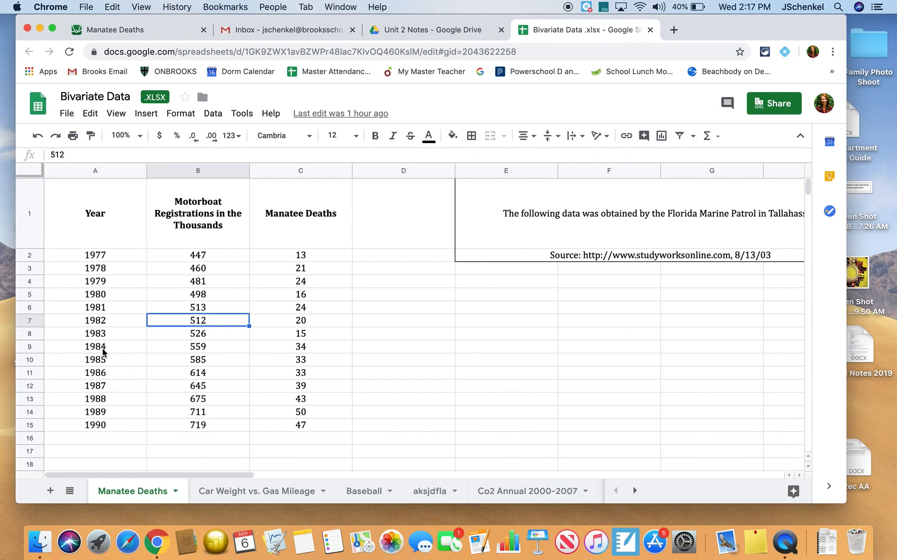
left_click(600, 218)
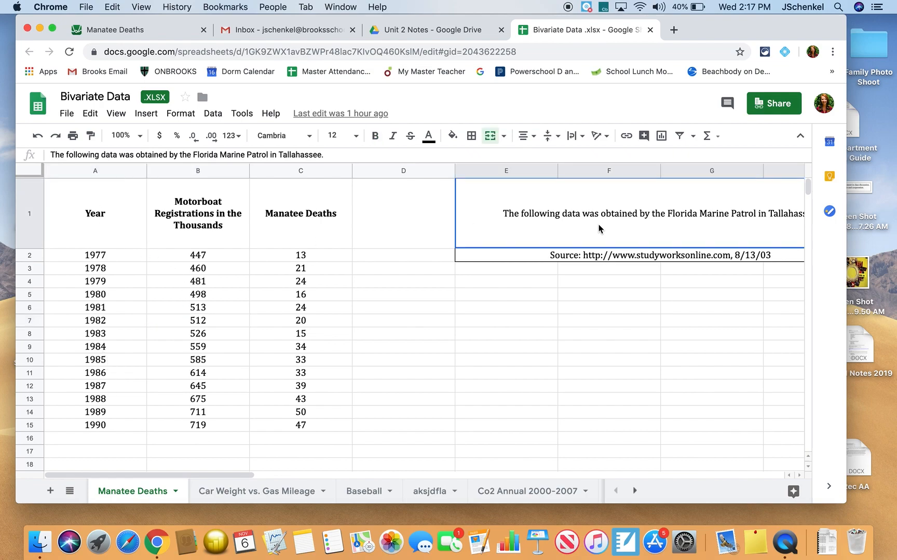
scroll(600, 229, "right", 4)
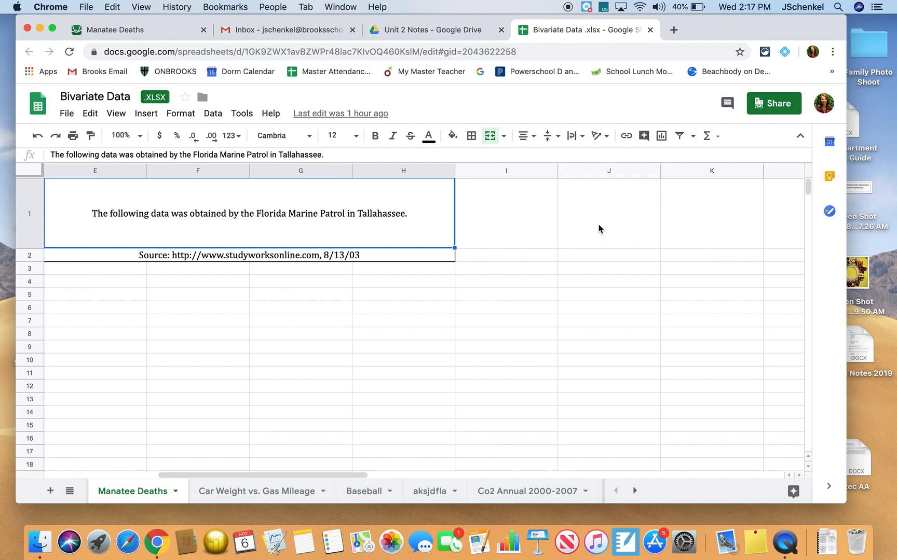
scroll(599, 228, "left", 4)
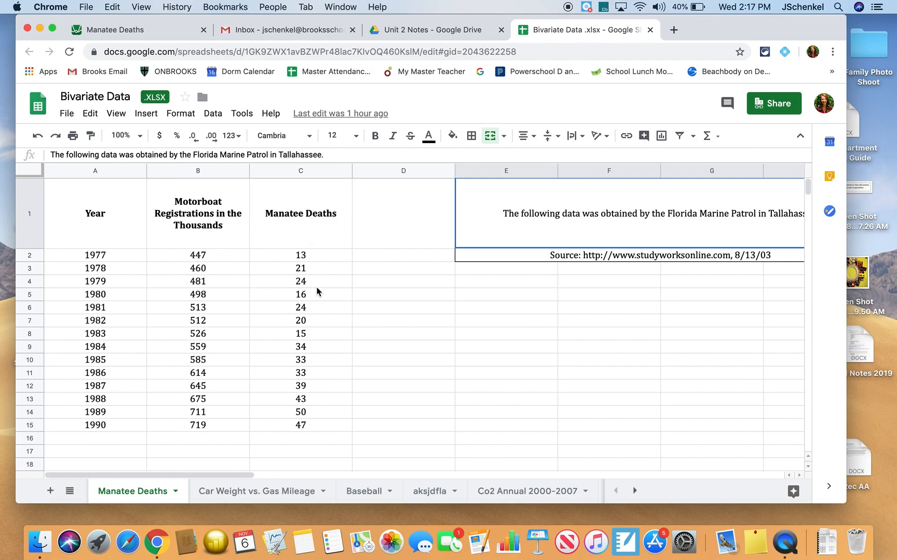
Copy the motorboat registration and manatee death values for 1977 to 1990, cells B2:C15, without the headers.
left_click_drag(184, 256, 301, 427)
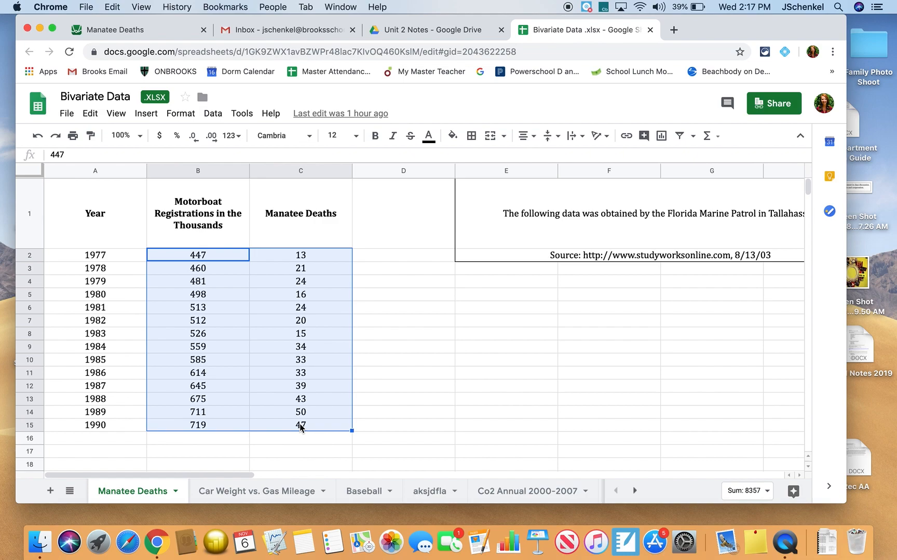
key("super+c")
left_click(223, 302)
right_click(224, 302)
left_click(426, 319)
left_click_drag(224, 256, 348, 428)
right_click(275, 385)
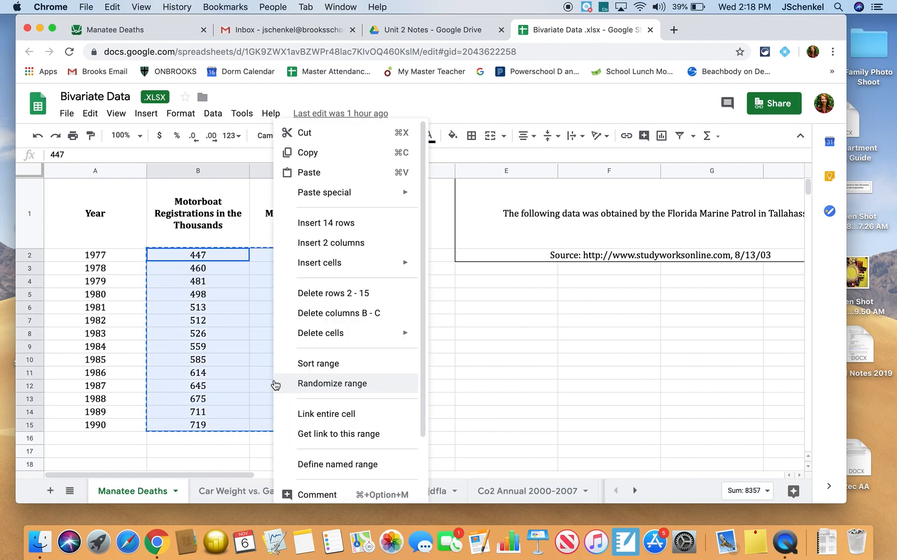
left_click(326, 155)
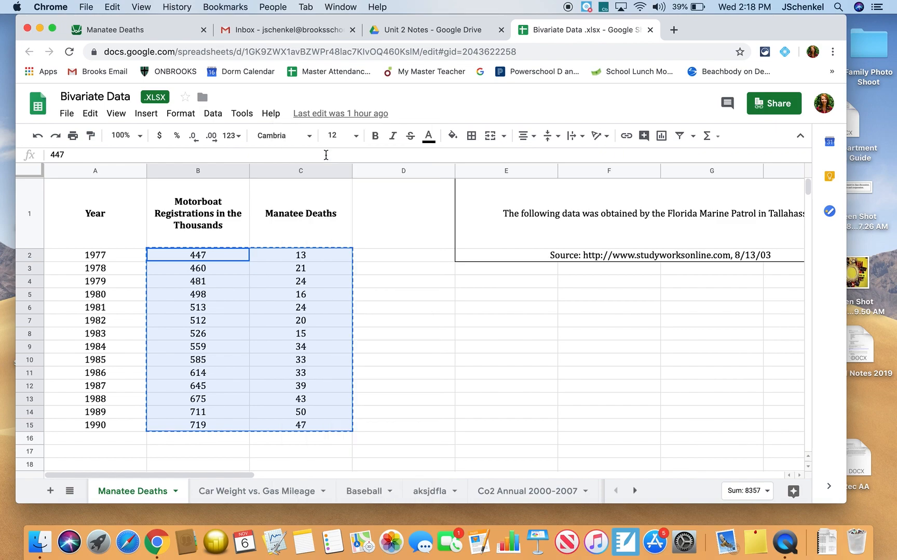
Switch back to the Desmos graph and paste the copied values as a table inside the Data folder.
left_click(125, 29)
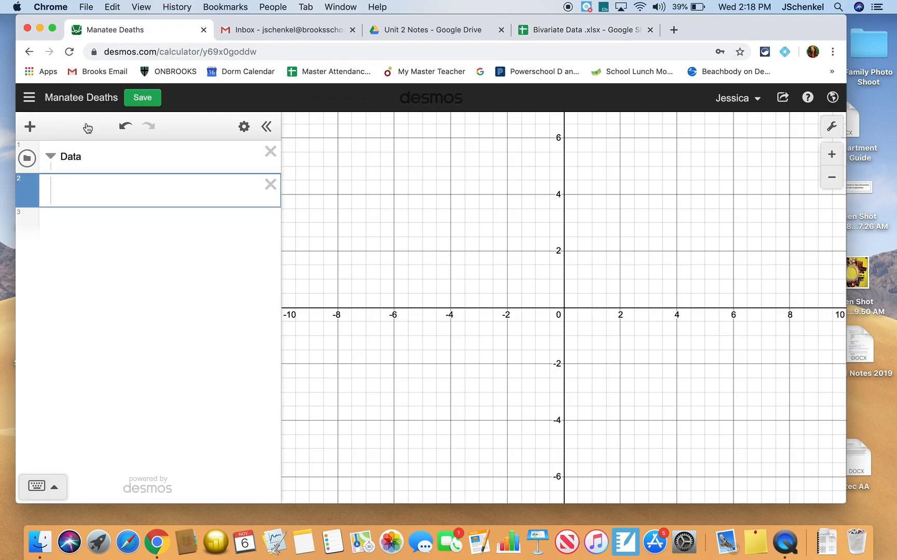
right_click(70, 191)
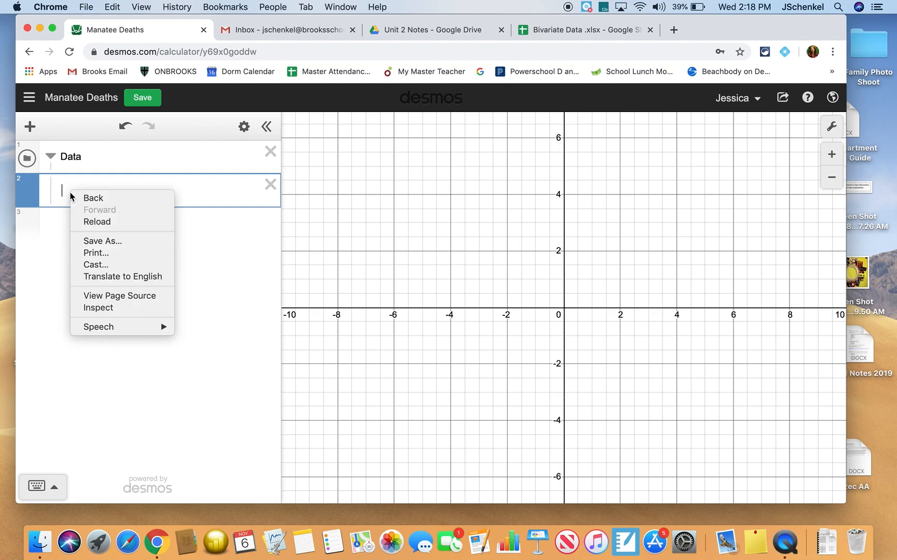
left_click(66, 186)
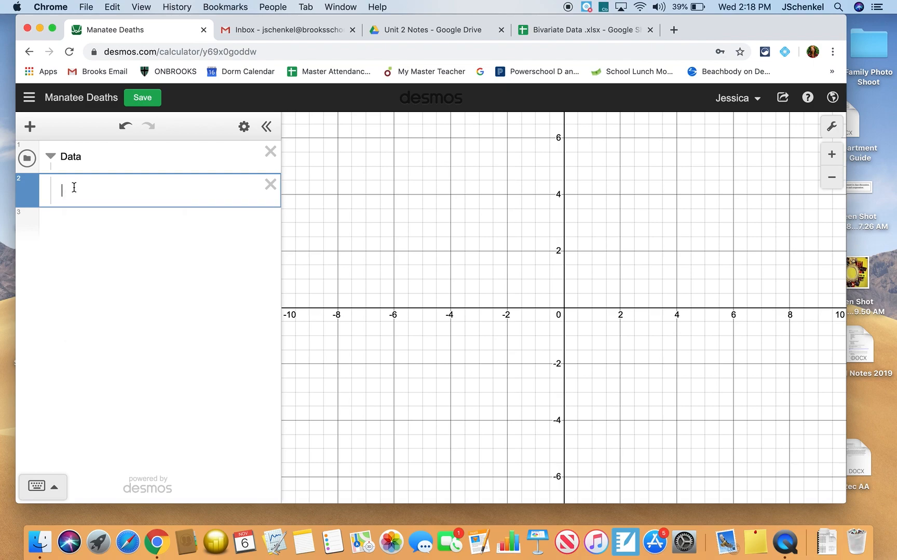
key("super+v")
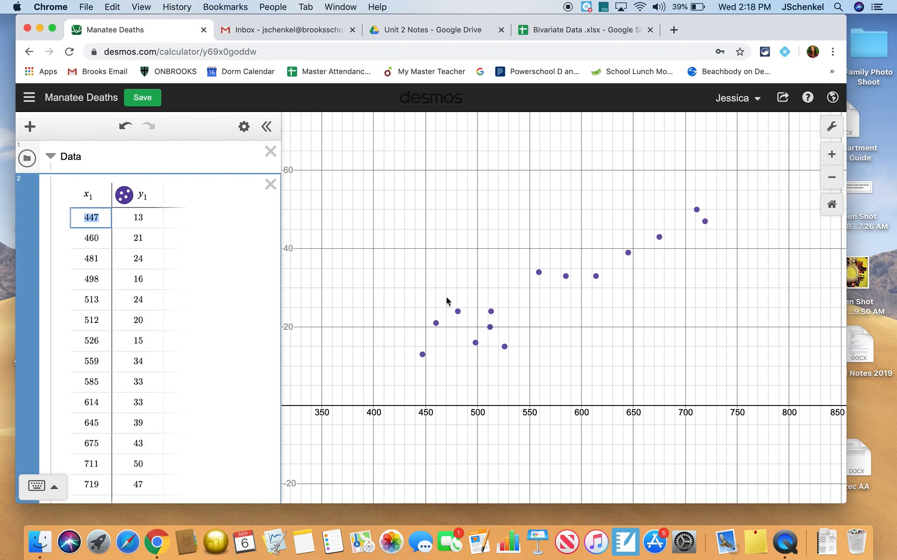
In the graph settings, toggle the grid, axis numbers and minor gridlines off and back on, and turn on the axis arrows.
left_click(589, 335)
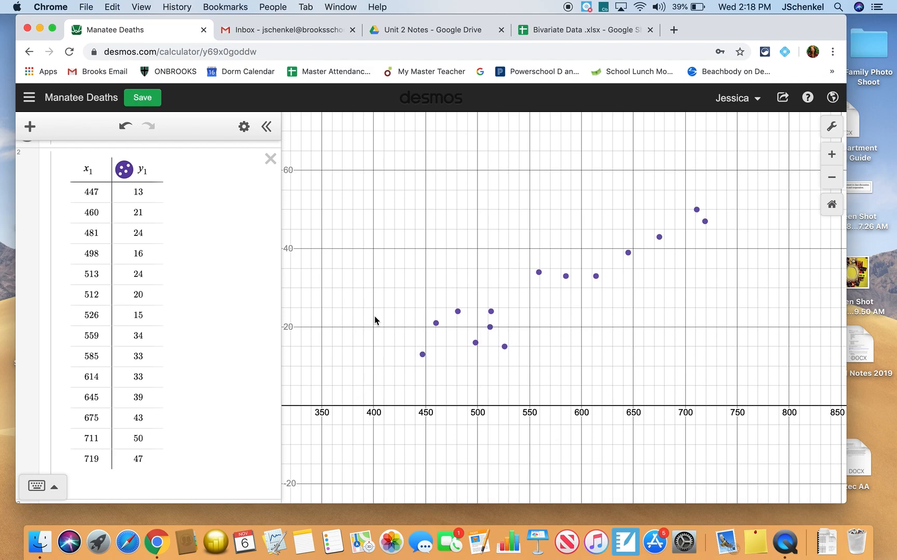
left_click(832, 129)
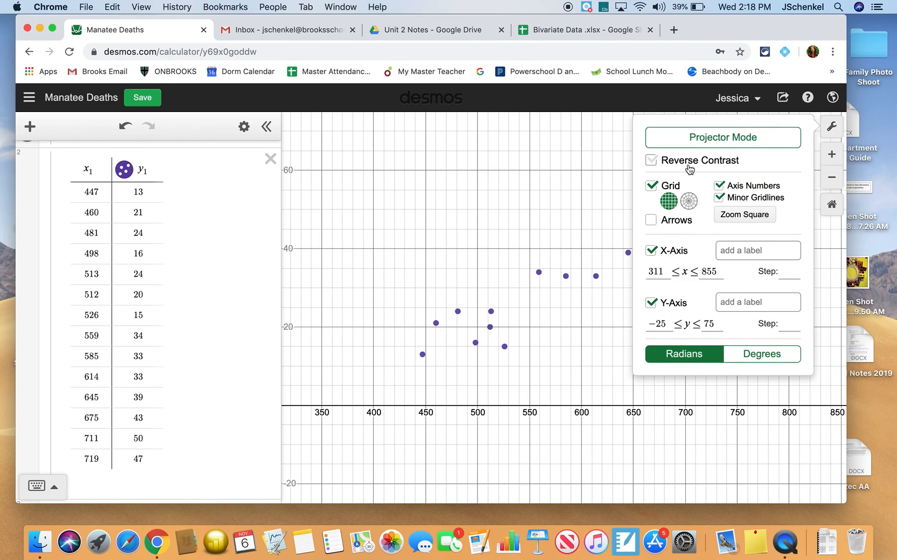
left_click(651, 187)
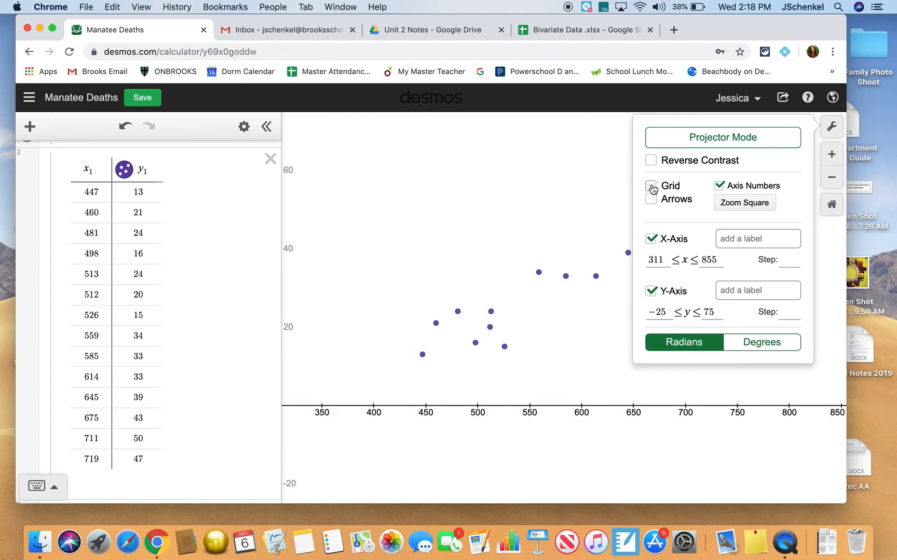
left_click(651, 187)
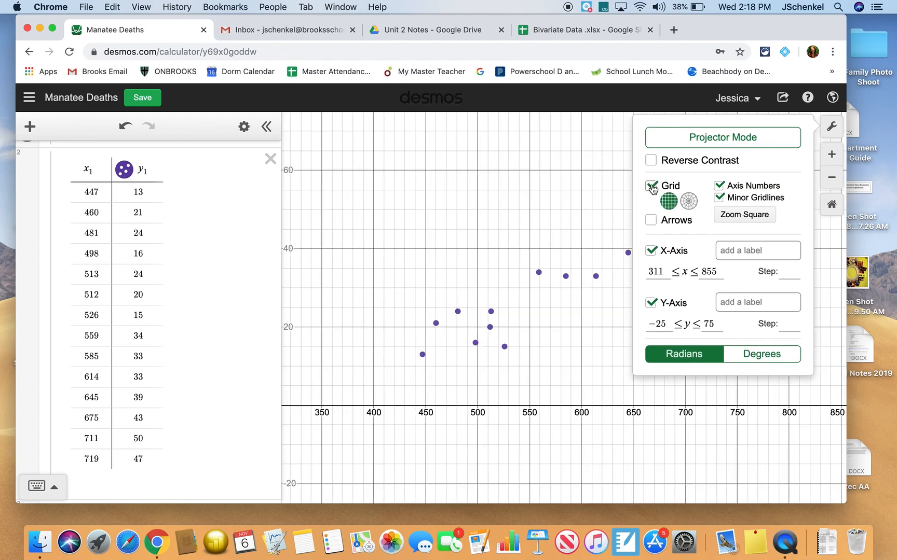
left_click(720, 187)
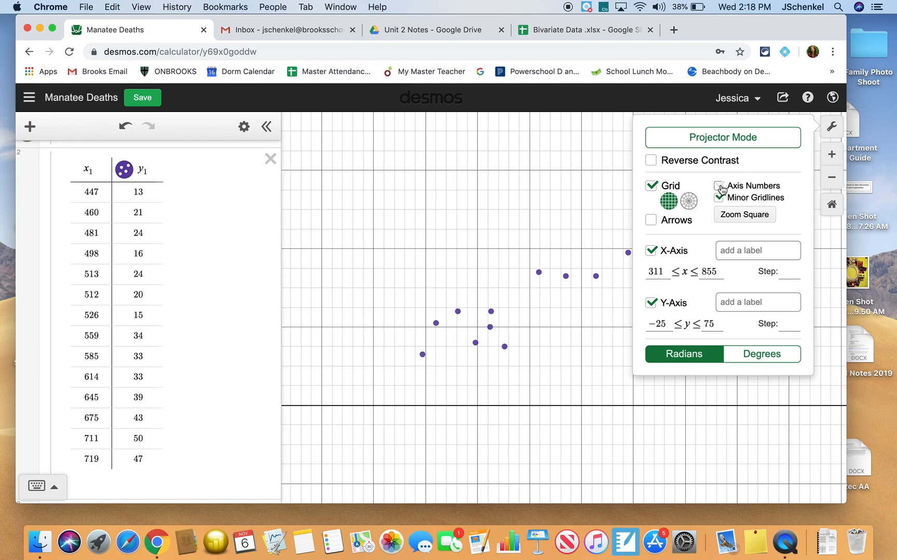
left_click(720, 187)
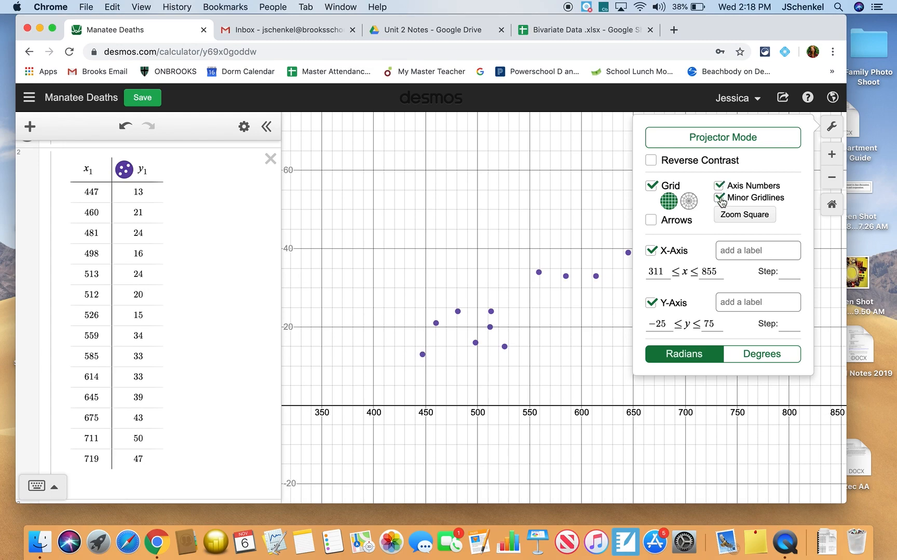
left_click(719, 199)
left_click(719, 199)
left_click(651, 221)
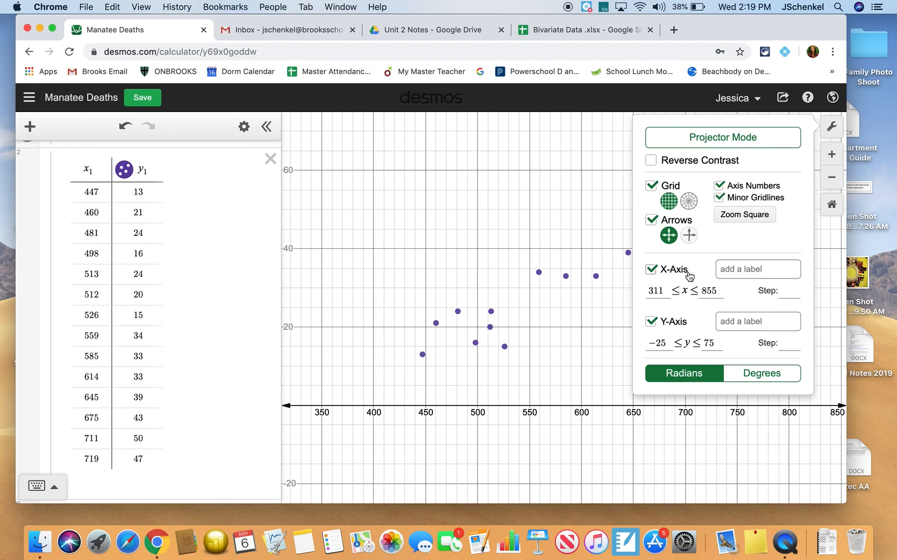
Label the x-axis "Motorboat Registrations in Thousands".
left_click(726, 269)
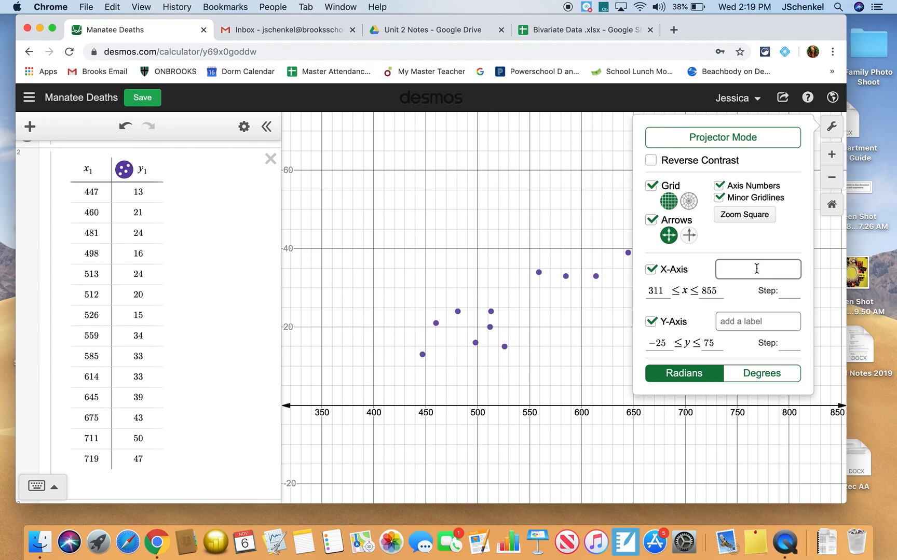
type("Motorboa")
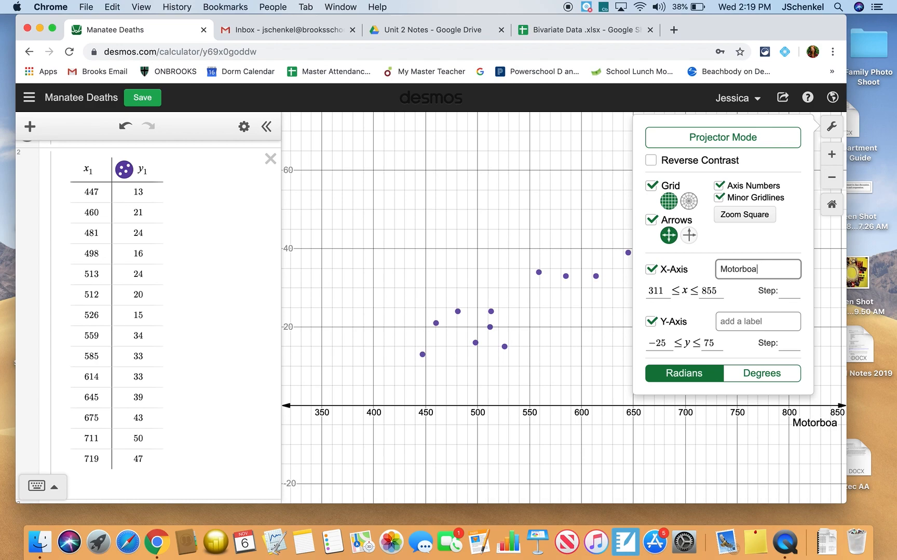
type("t Regist")
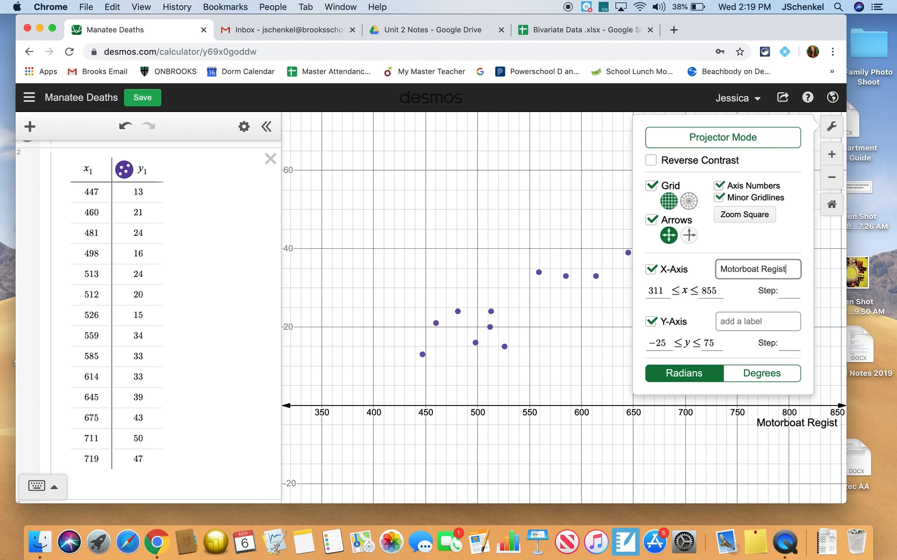
type("rations in Thousands")
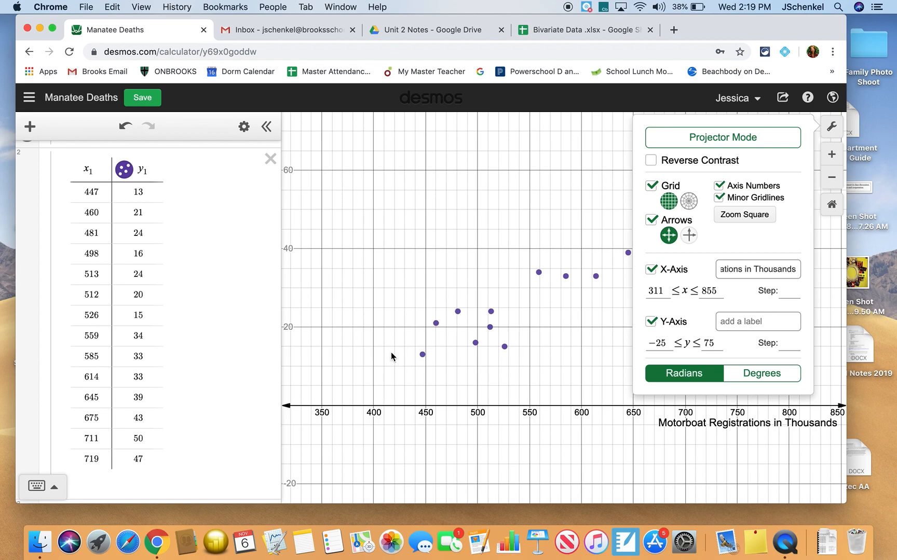
Set the x-axis range from 400 to 750 with a step of 100, and close the graph settings.
left_click(660, 291)
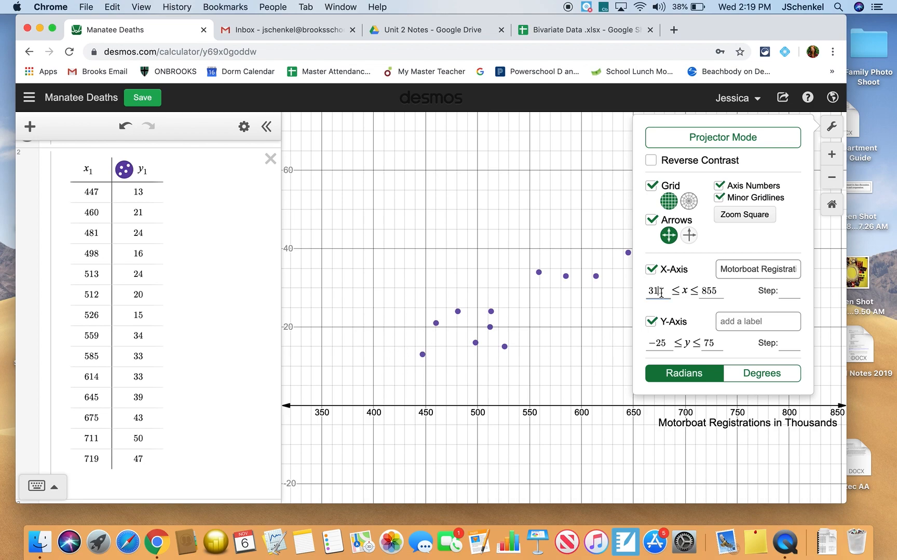
key("BackSpace")
key("BackSpace")
key("BackSpace")
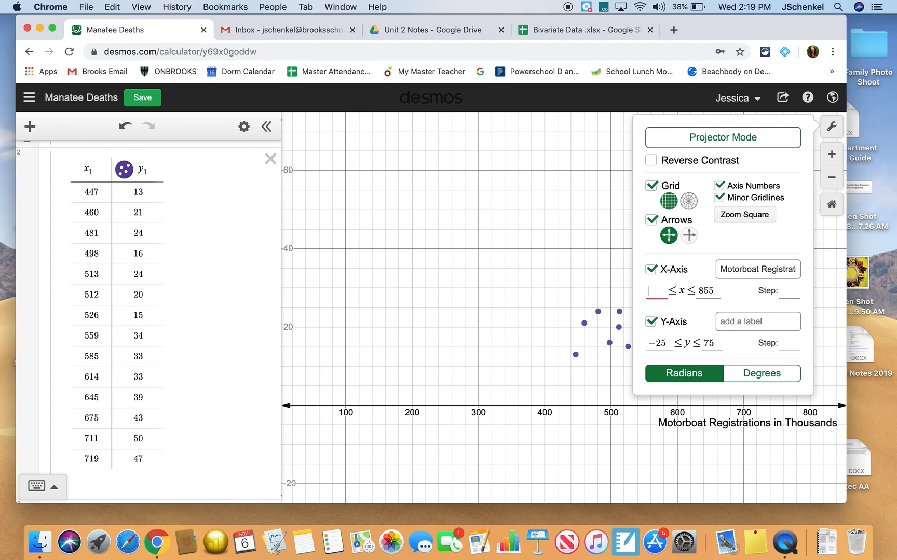
type("400")
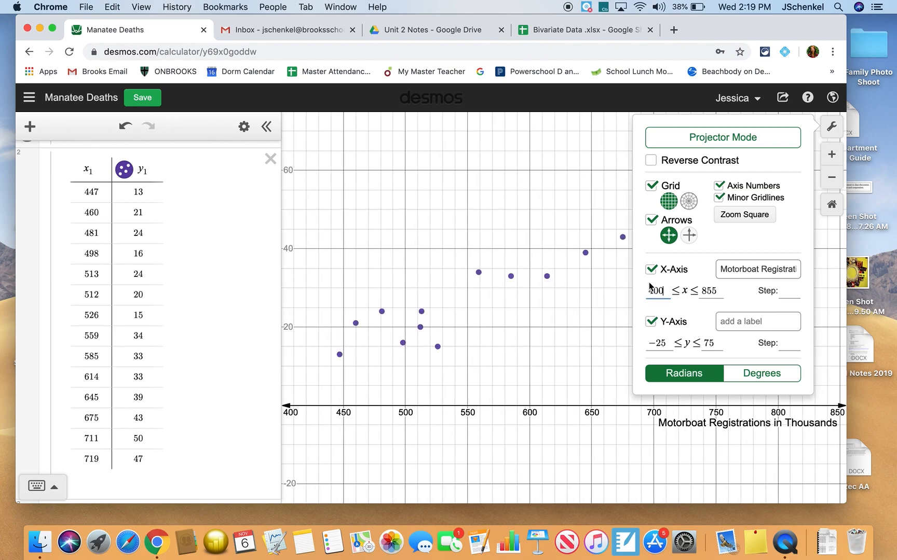
left_click(715, 291)
key("BackSpace")
key("BackSpace")
key("BackSpace")
type("750")
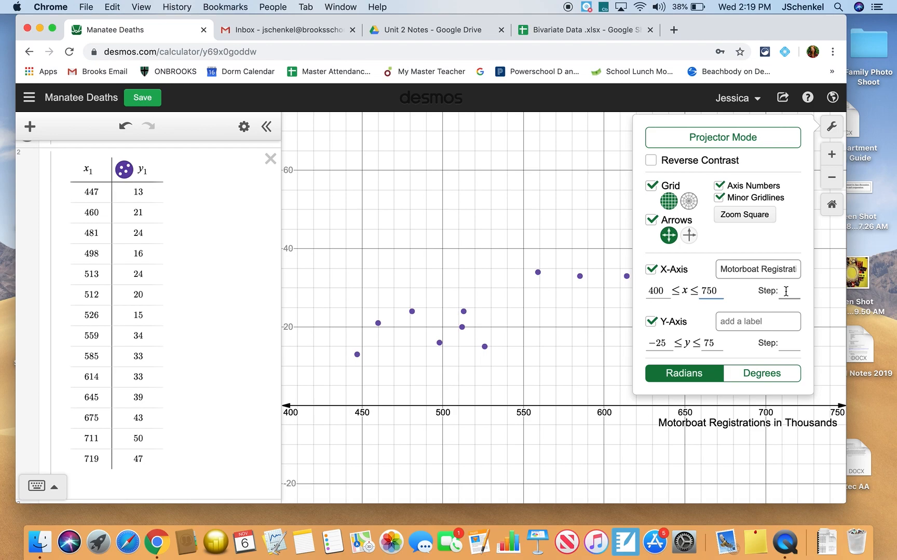
type("100")
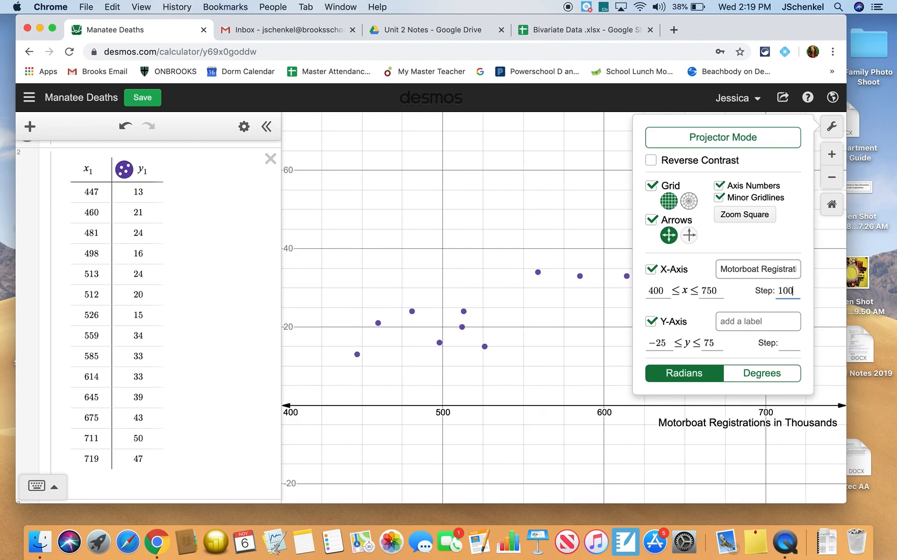
left_click(584, 367)
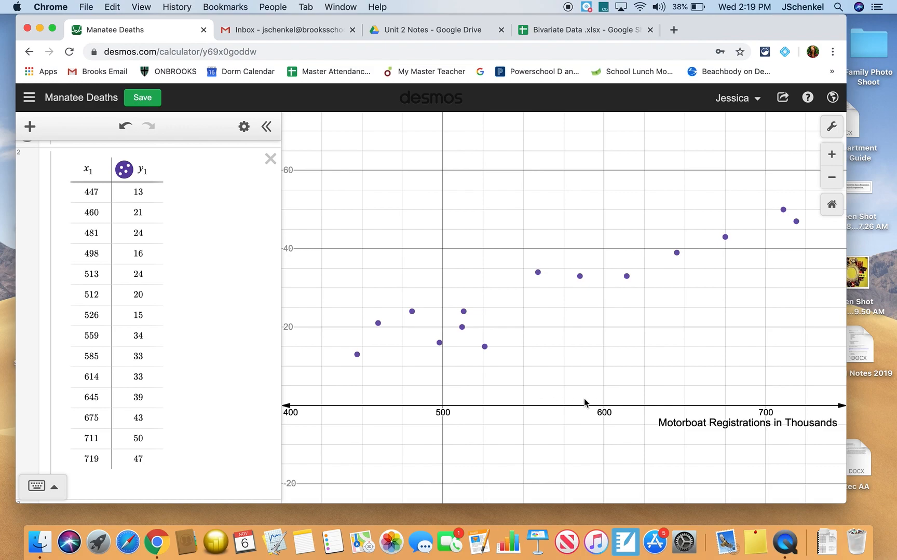
Reopen the graph settings, replace the x-axis step with 1, and close the settings.
left_click(834, 127)
left_click(784, 291)
type("1")
key("Delete")
key("Delete")
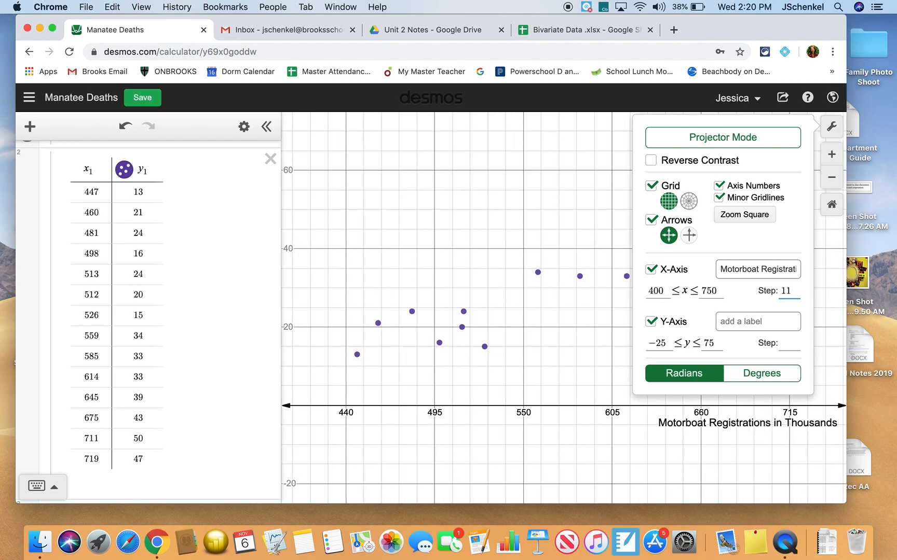
key("BackSpace")
key("BackSpace")
type("50")
left_click(575, 321)
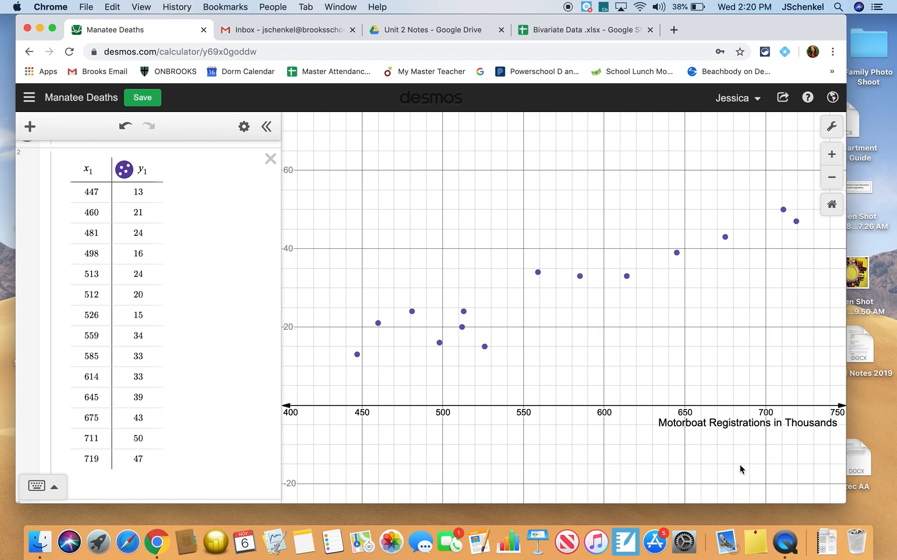
Set the y-axis range from -5 to 55 in the graph settings.
left_click(831, 127)
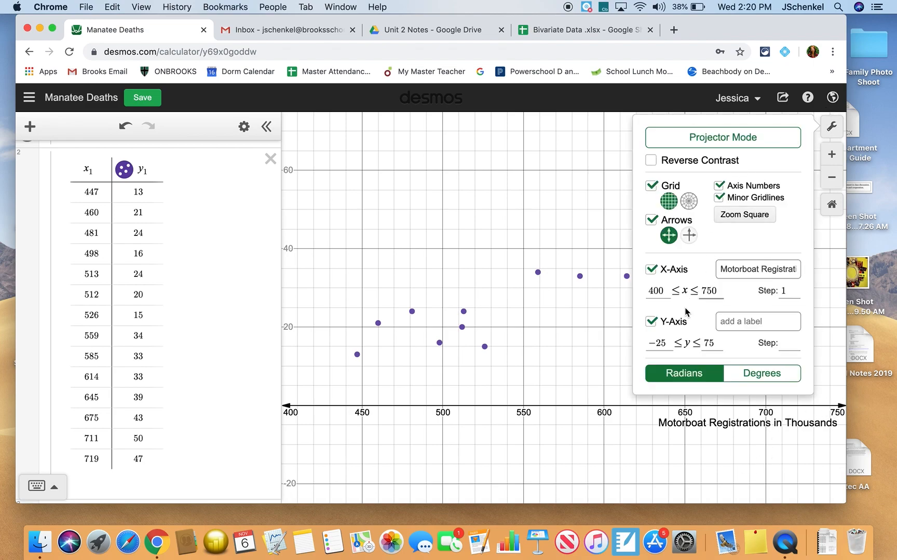
left_click(664, 342)
key("BackSpace")
key("BackSpace")
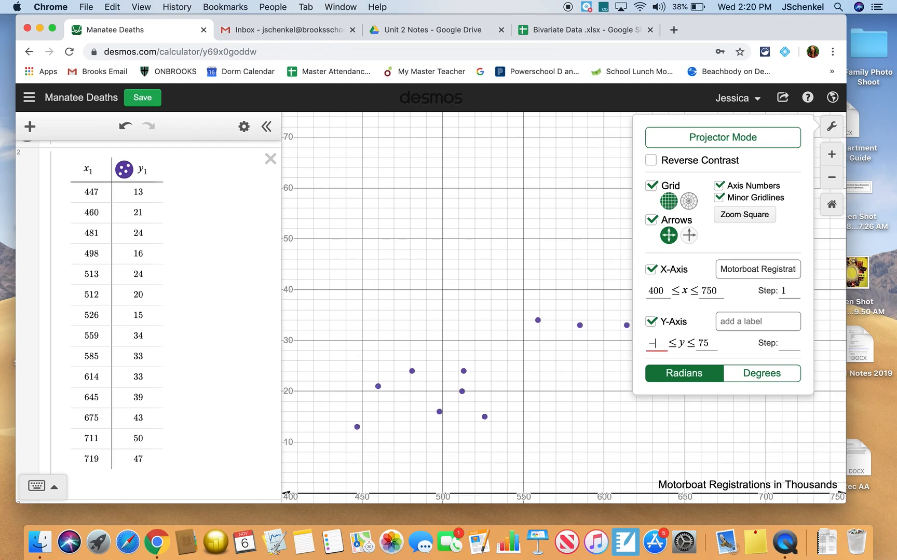
type("5")
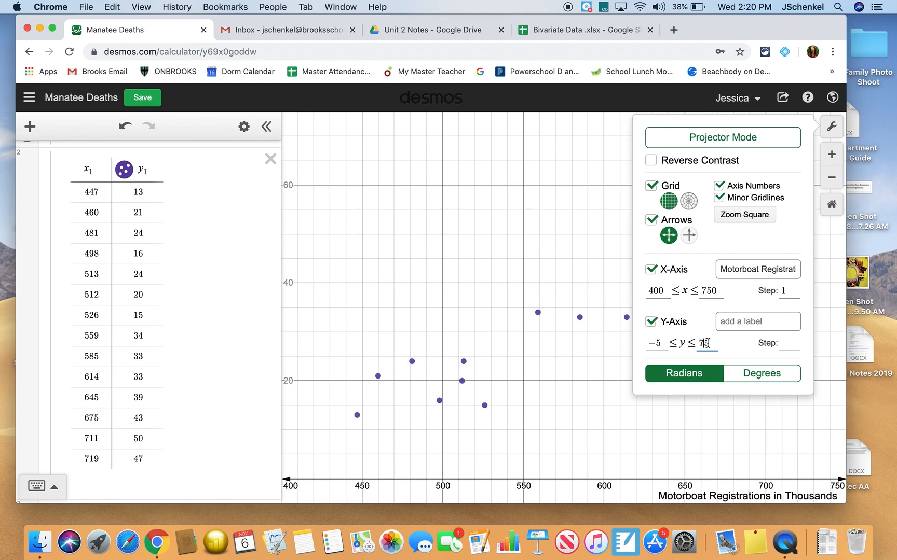
left_click(707, 343)
key("BackSpace")
type("5")
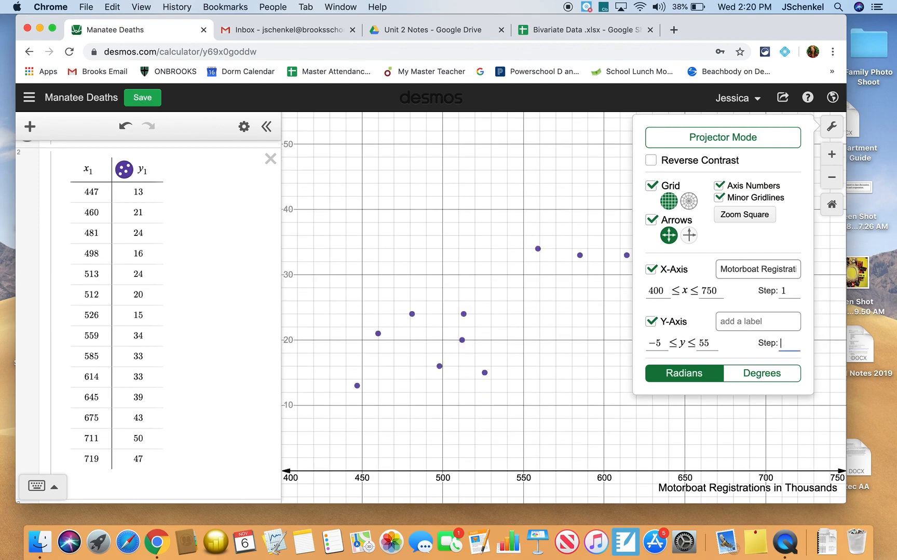
Label the y-axis "Manatee Deaths" and close the graph settings.
left_click(752, 320)
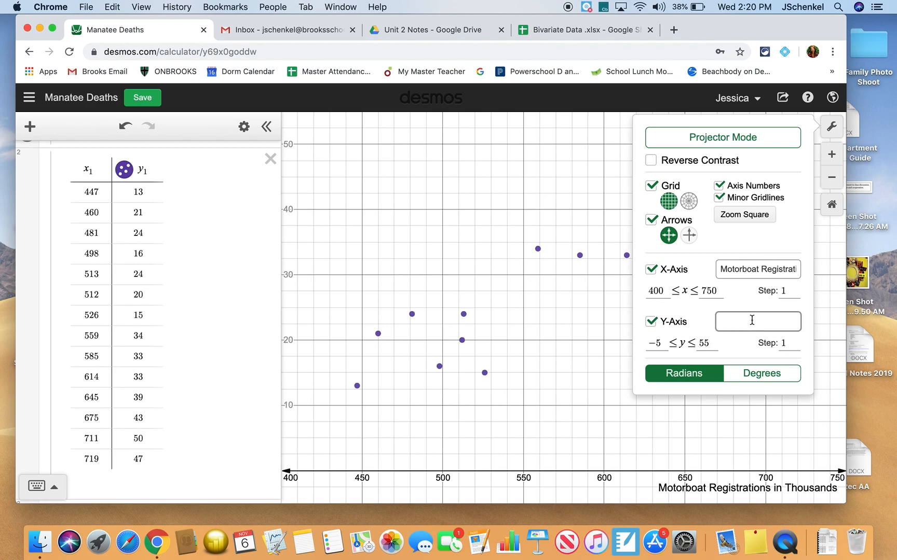
type("Manatee Deaths")
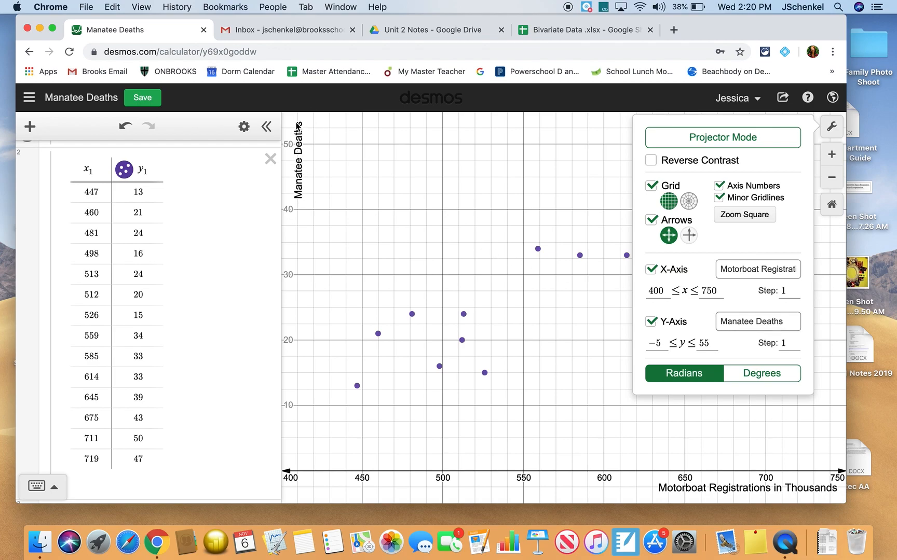
left_click(428, 211)
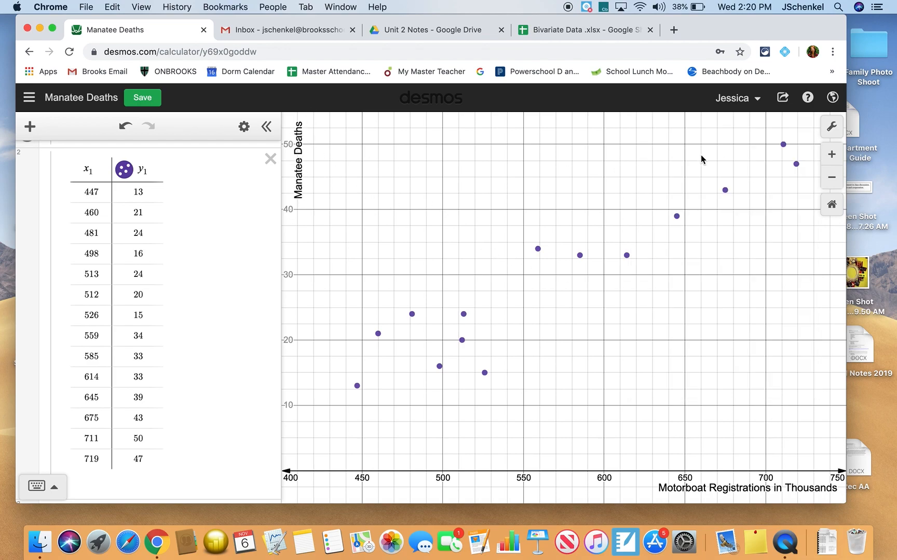
left_click(832, 128)
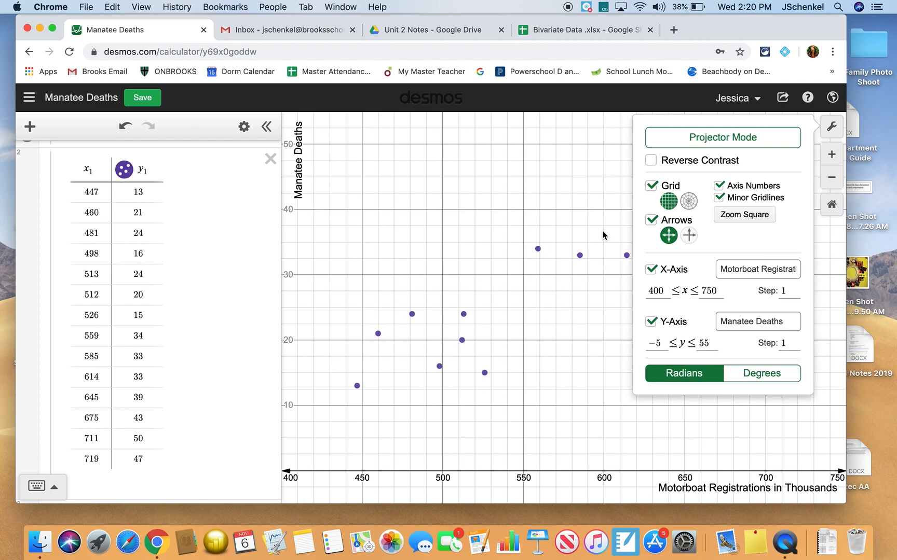
left_click(597, 167)
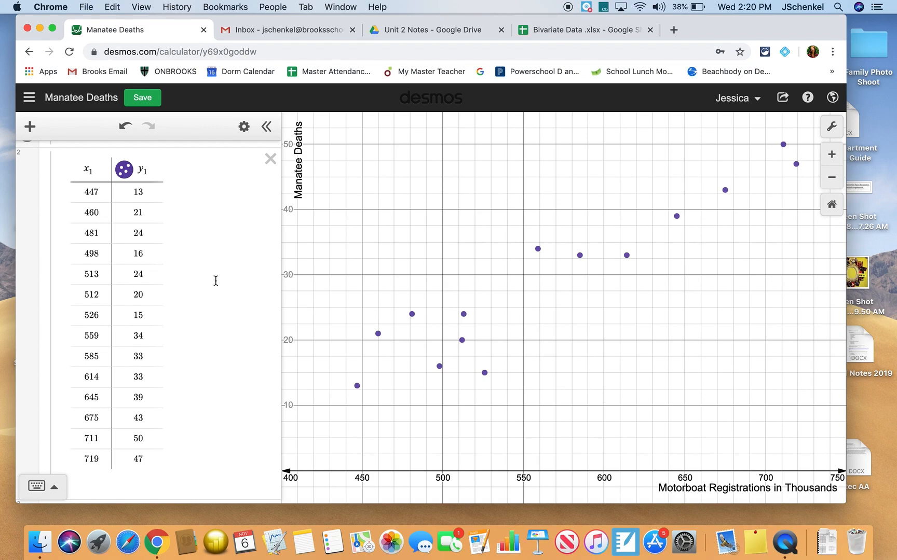
Collapse the Data folder in the expression list to hide its table.
scroll(216, 280, "up", 2)
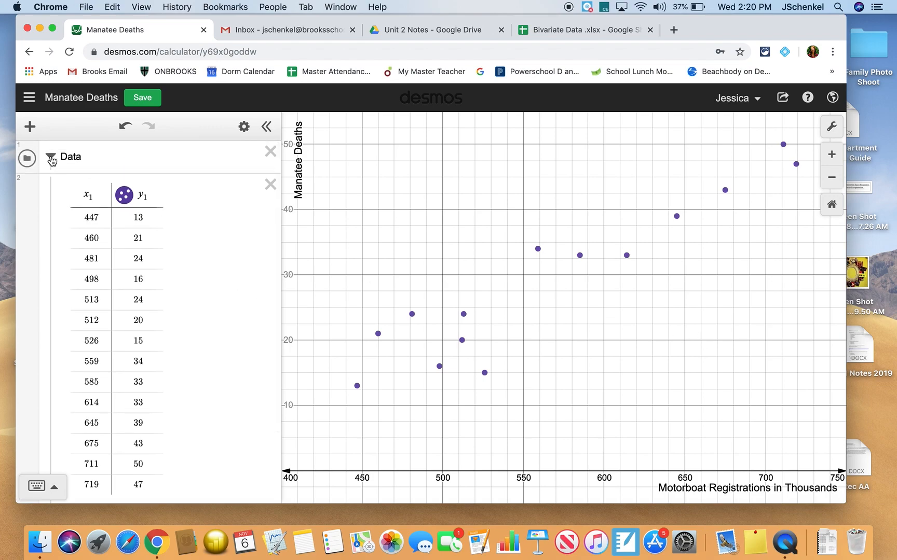
left_click(51, 158)
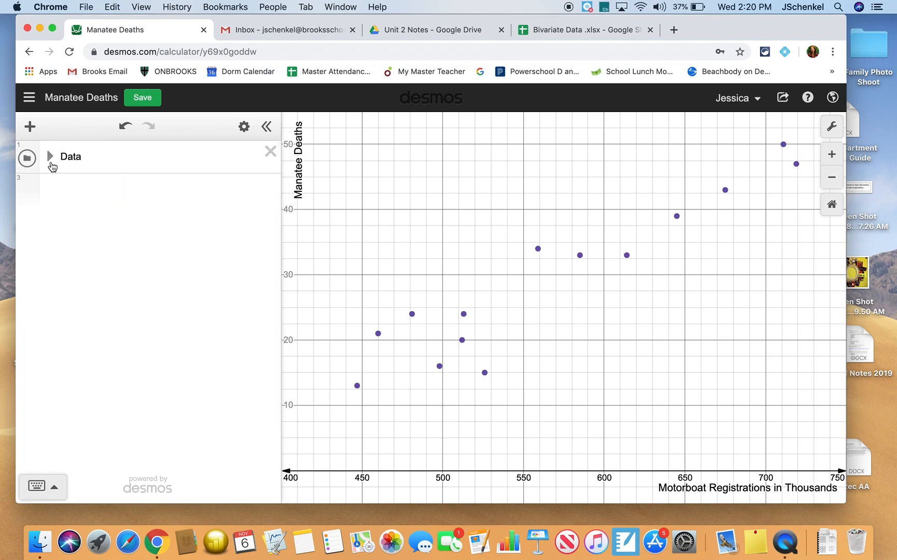
left_click(50, 157)
scroll(23, 205, "down", 3)
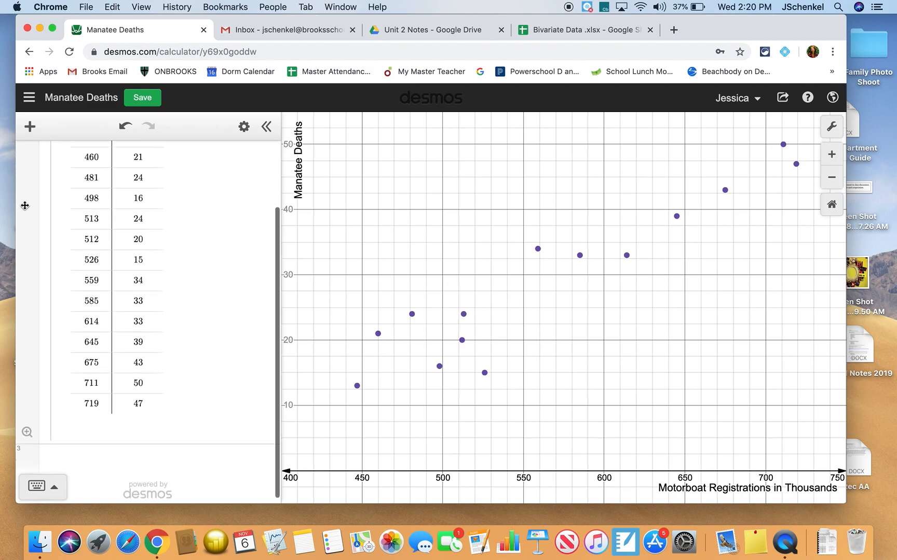
scroll(23, 356, "up", 3)
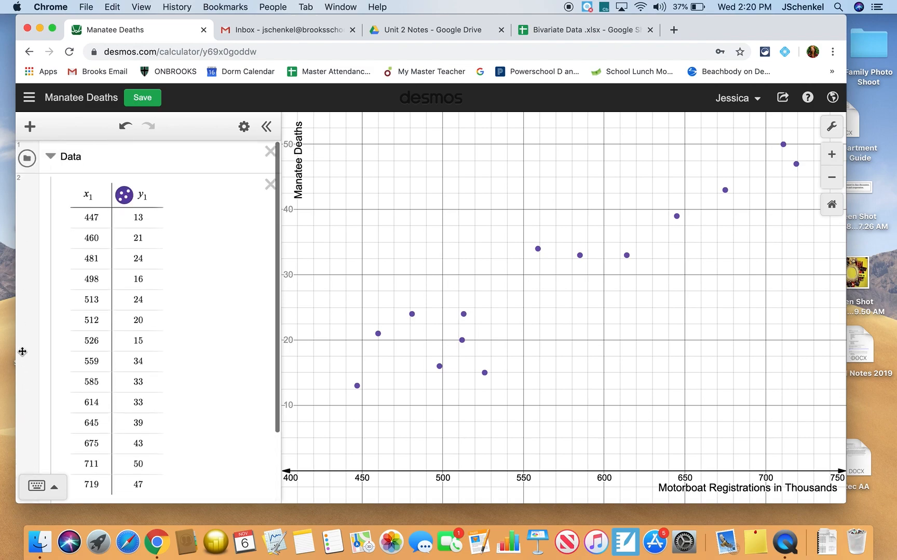
left_click(51, 156)
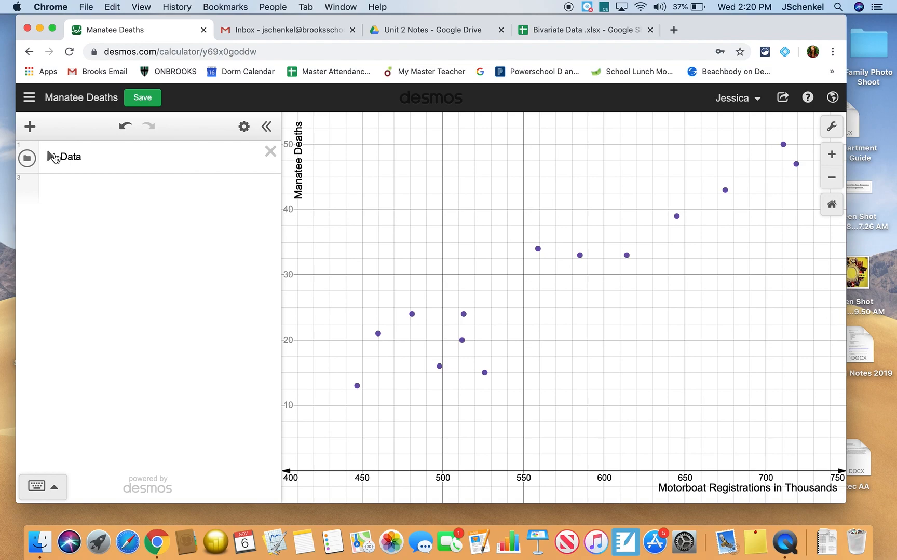
Add a new folder named Model below the Data folder in the expression list.
left_click(54, 185)
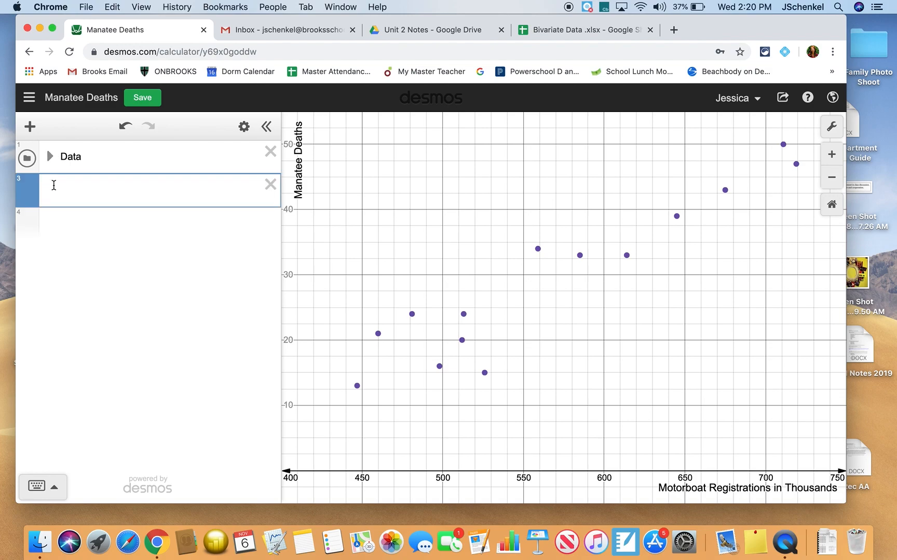
left_click(31, 128)
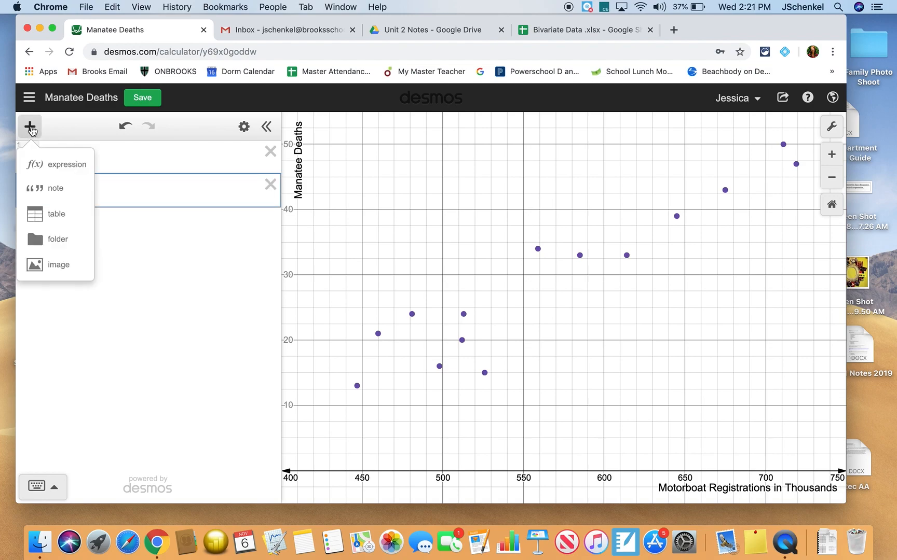
left_click(56, 239)
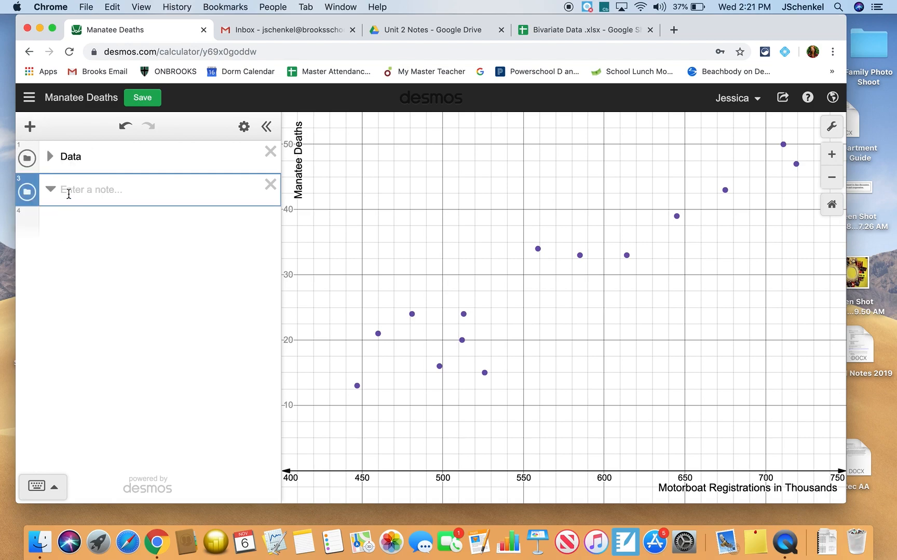
type("Model")
key("Return")
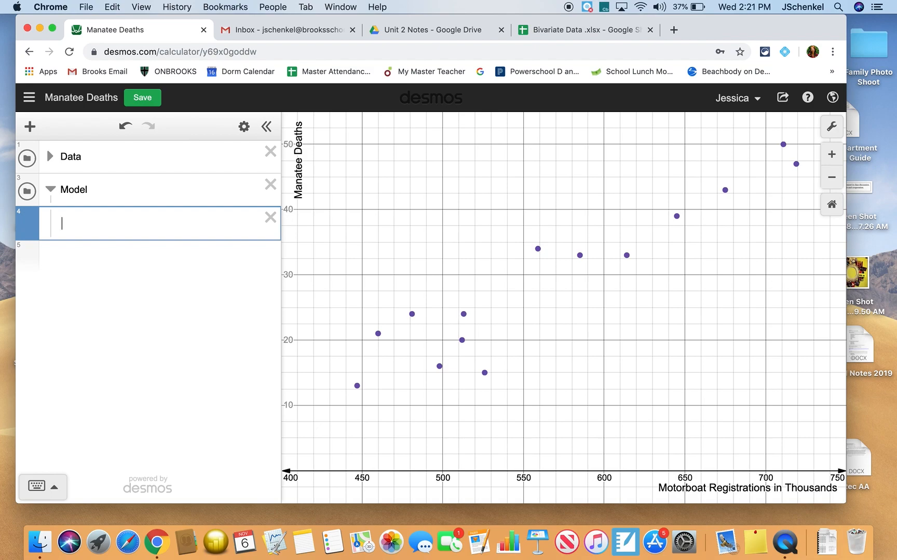
Enter the function f(x) = a(x−h)+k in the Model folder and add sliders for all its parameters.
type("f(x)")
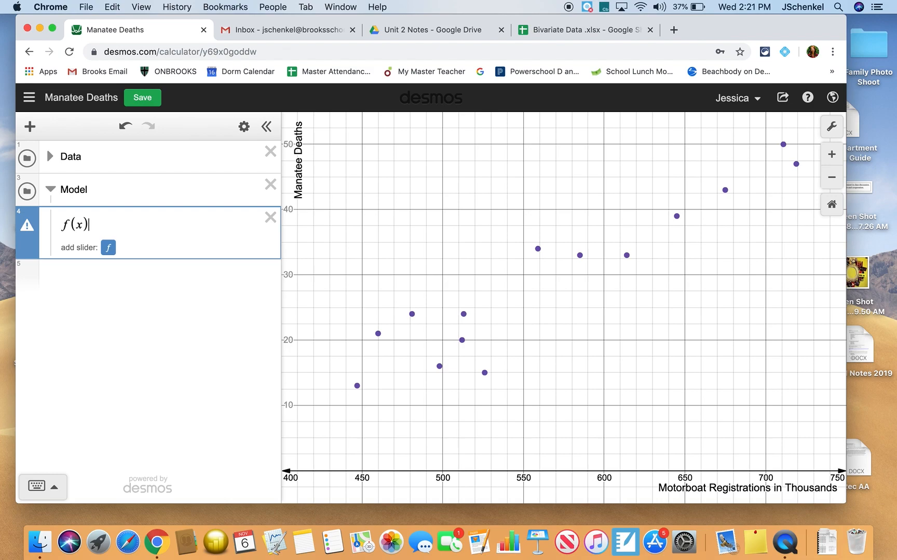
type("=")
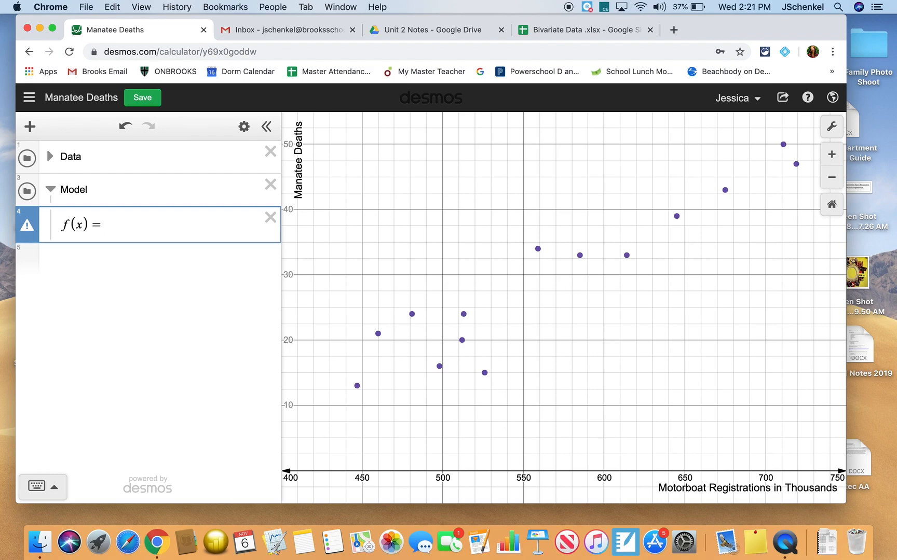
type("a(x-h)+")
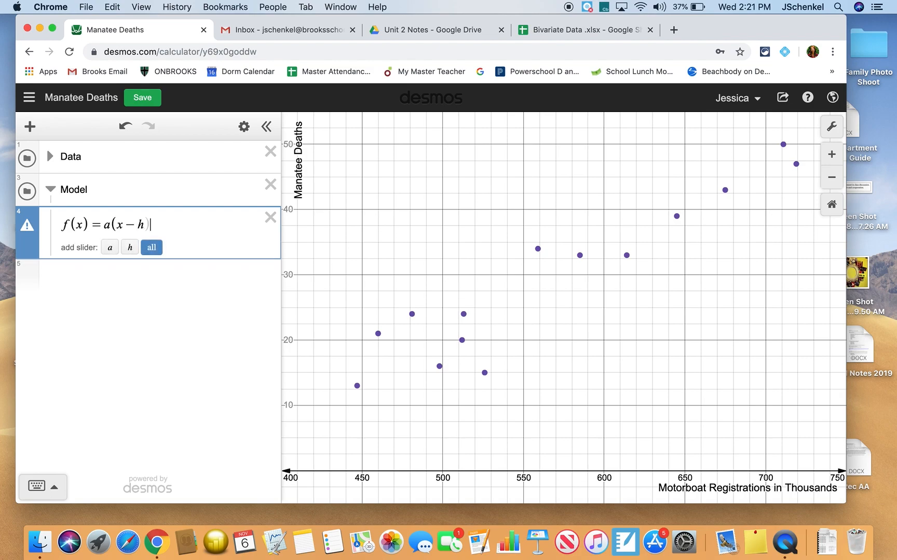
type("k")
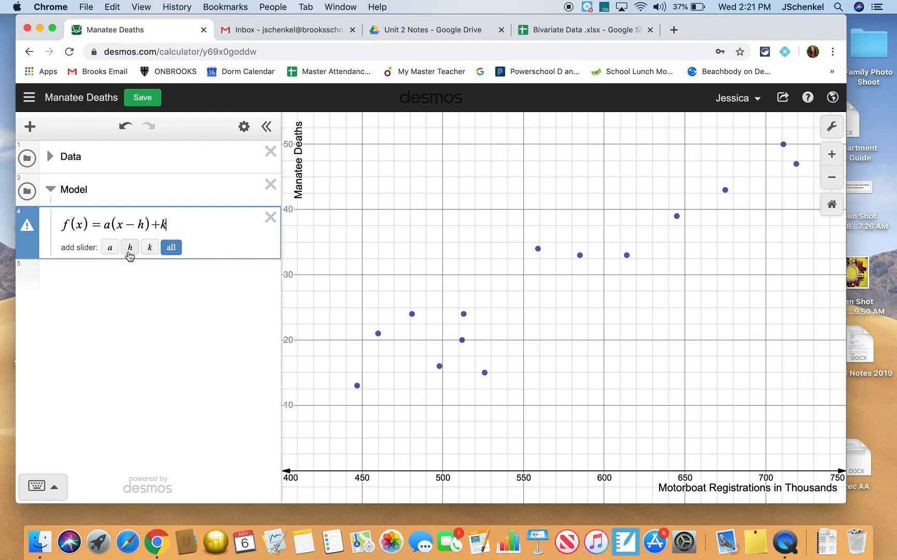
left_click(174, 251)
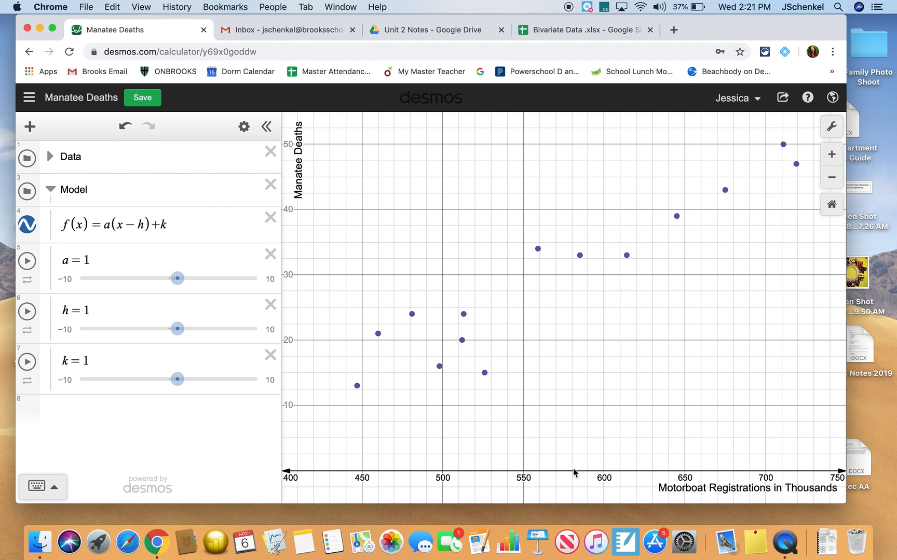
Set h to 575 and k to 30 in the Model folder.
left_click(91, 312)
key("BackSpace")
type("575")
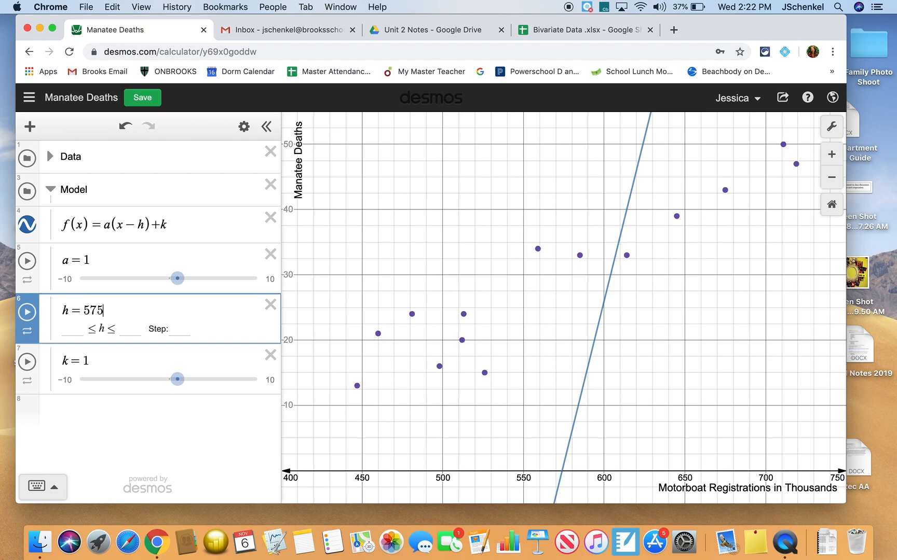
left_click(91, 361)
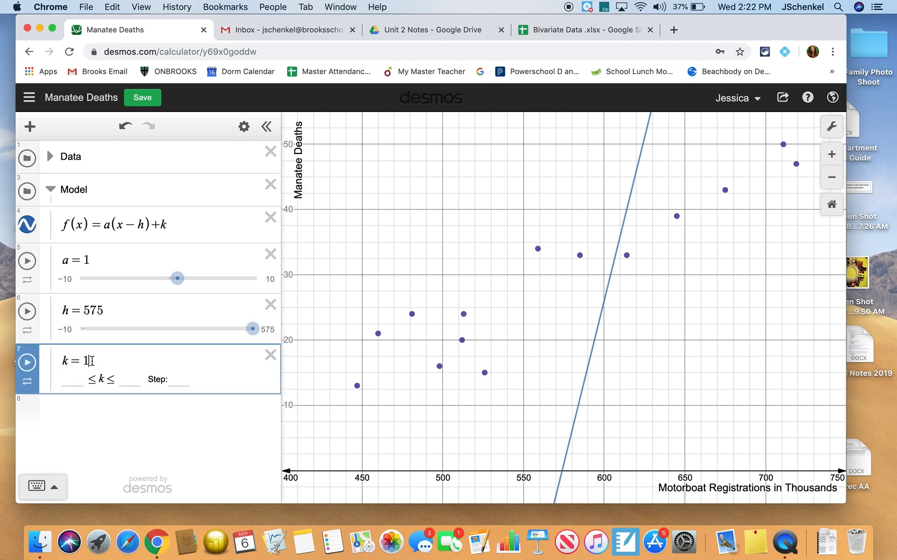
key("BackSpace")
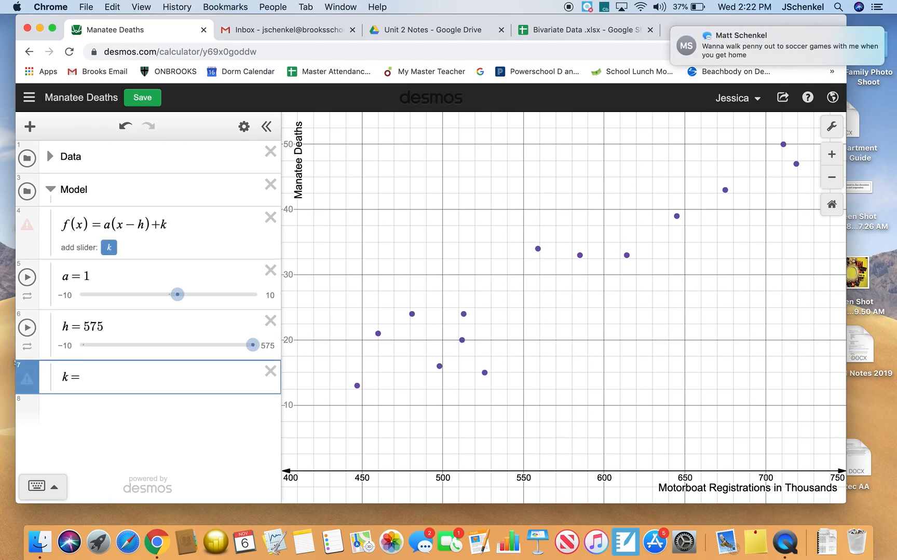
type("30")
key("Return")
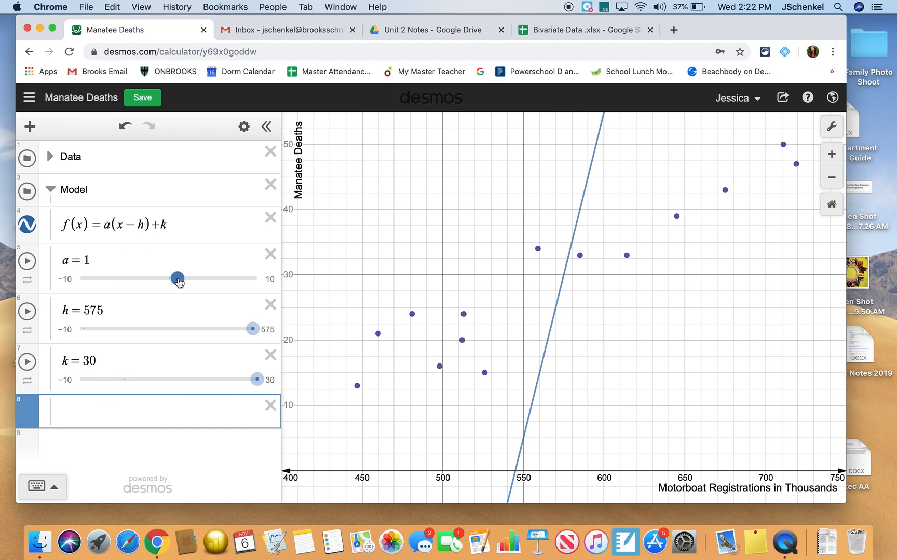
Limit the slider for a to the range 0 to 1 with step .01, and adjust a to 0.12.
left_click_drag(178, 282, 172, 284)
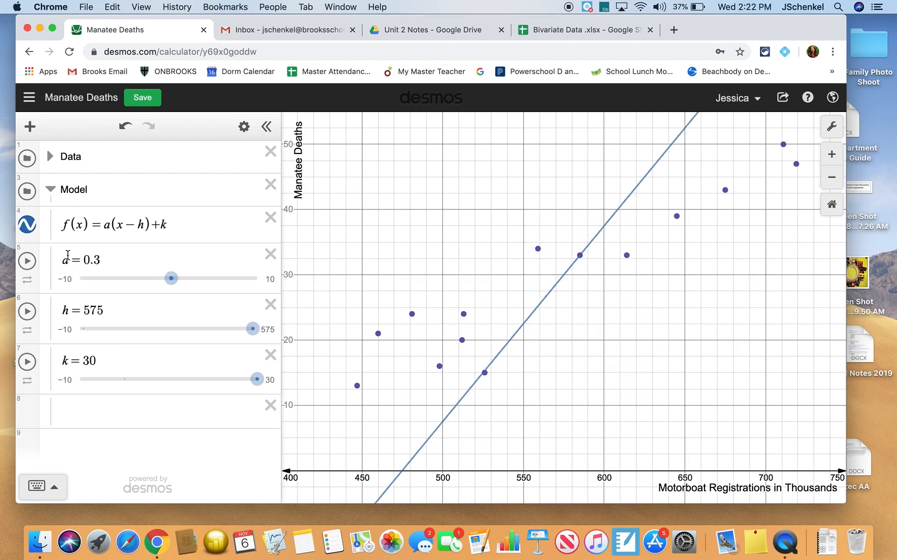
left_click(102, 259)
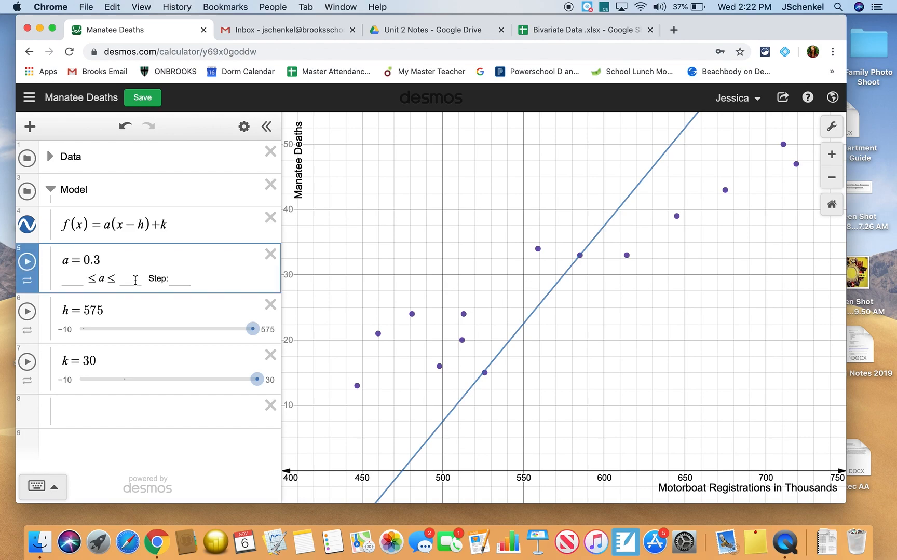
left_click(68, 281)
type("0")
left_click(138, 278)
type("1")
left_click(181, 279)
type(".01")
left_click(134, 254)
left_click(117, 314)
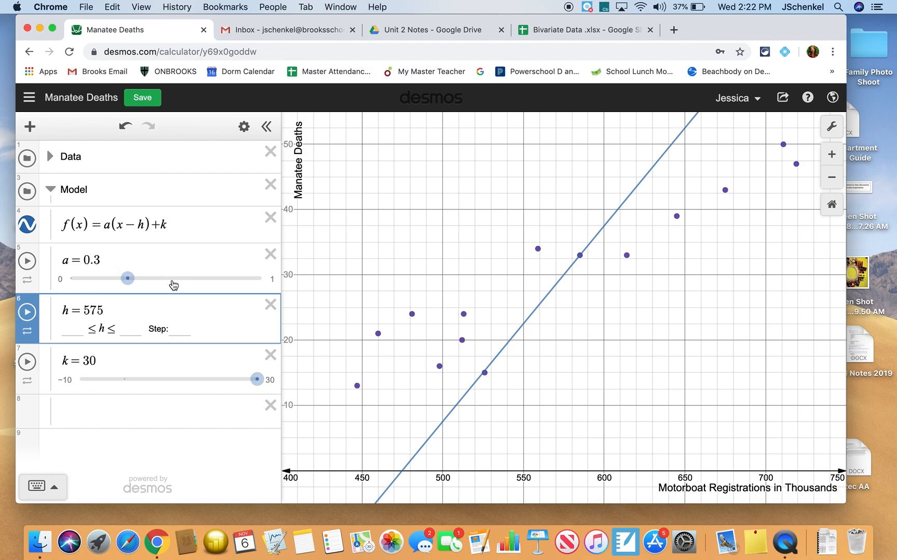
left_click(130, 280)
left_click_drag(129, 280, 98, 275)
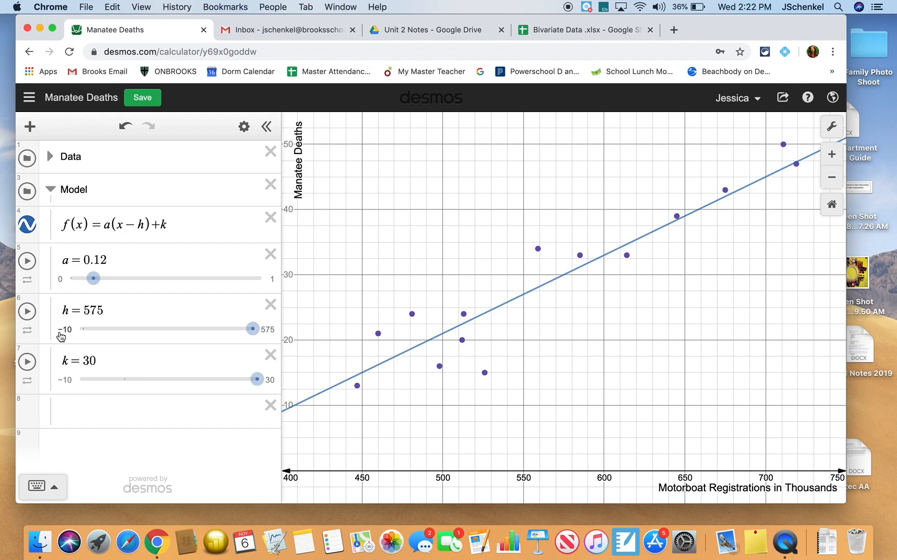
Limit the slider for h to the range 400 to 700 with step 1, and adjust h to 564.
left_click(100, 310)
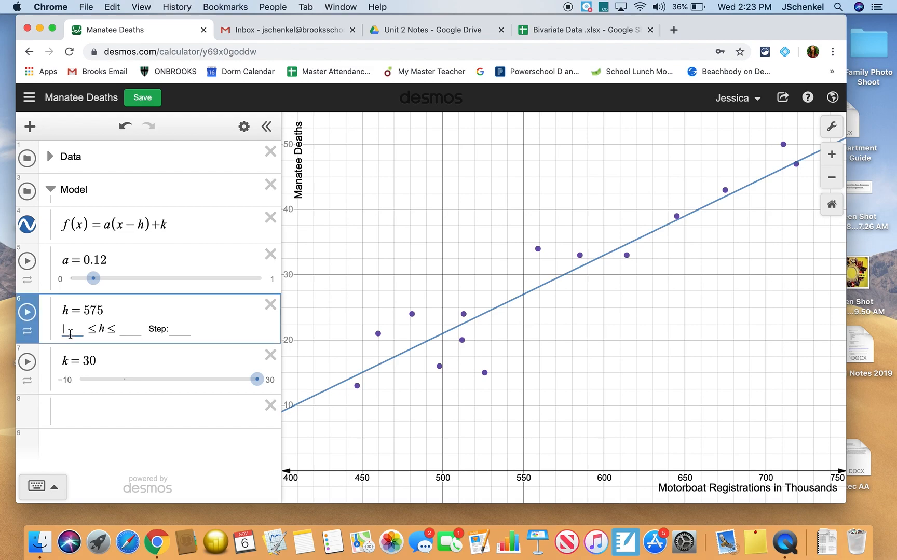
type("400")
left_click(126, 328)
type("700")
left_click(185, 330)
type("1")
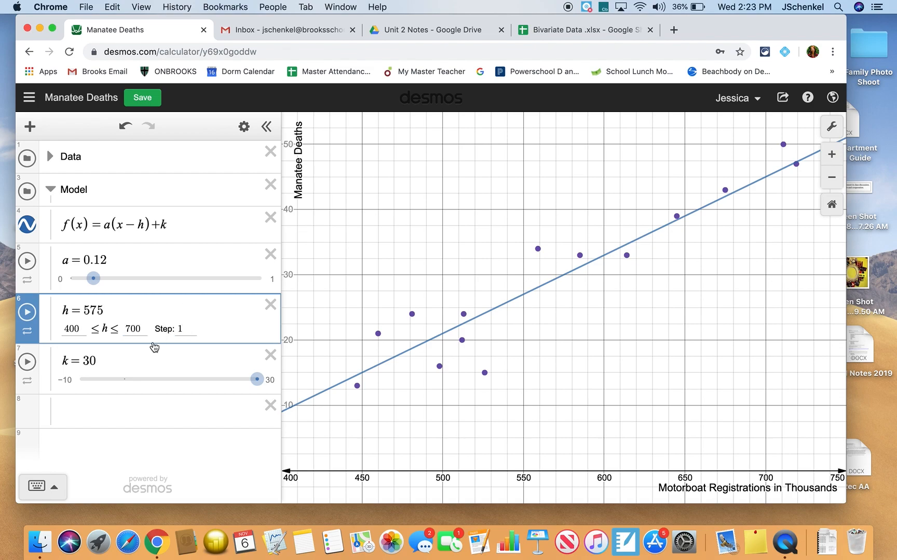
left_click(129, 360)
mouse_move(176, 335)
left_mouse_down()
mouse_move(78, 337)
mouse_move(212, 335)
mouse_move(169, 335)
mouse_move(184, 332)
mouse_move(174, 329)
left_mouse_up()
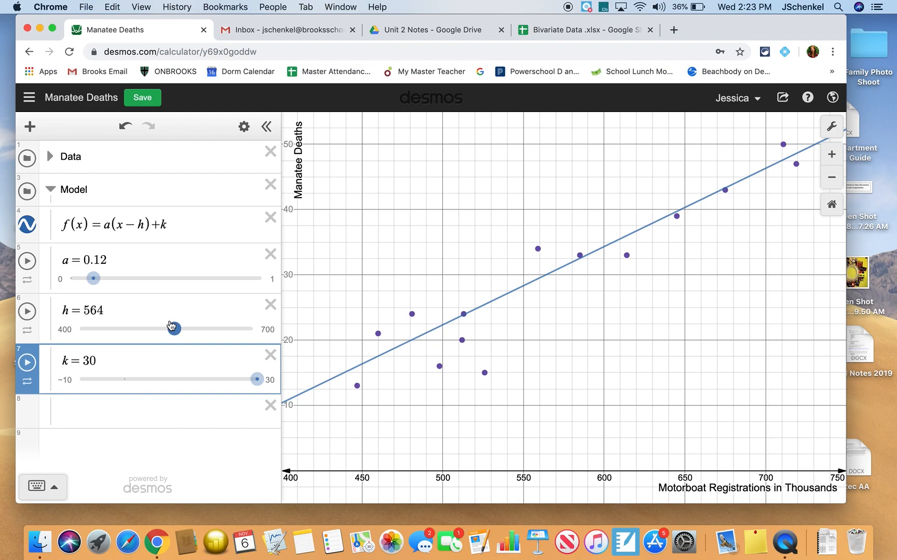
Limit the slider for k to the range 20 to 40 and adjust k to 29.
left_click(104, 362)
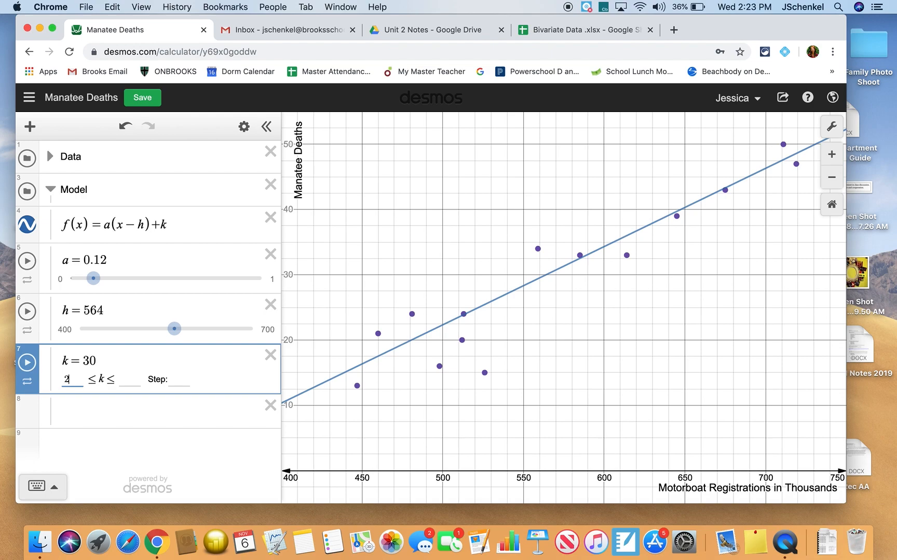
left_click(127, 379)
type("40")
left_click(176, 378)
left_click(159, 410)
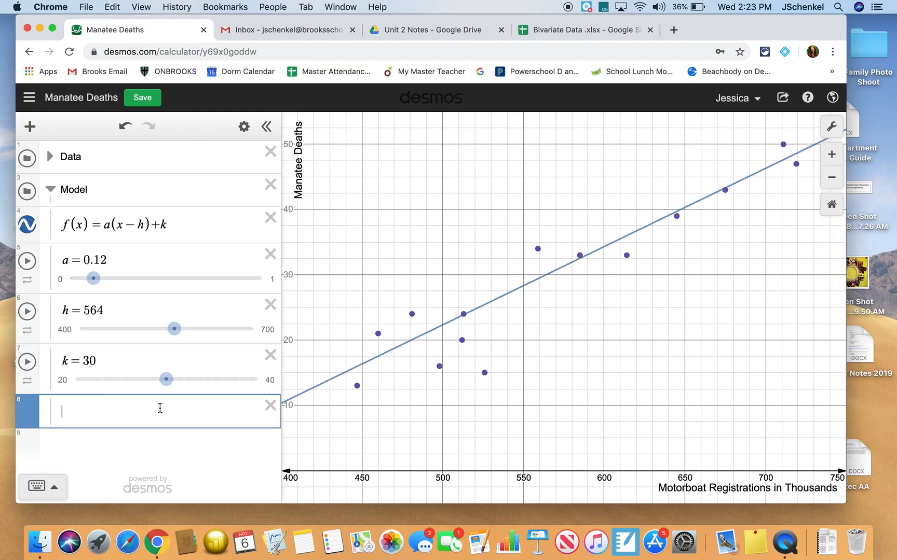
mouse_move(162, 380)
left_mouse_down()
mouse_move(125, 379)
mouse_move(164, 379)
mouse_move(155, 380)
left_mouse_up()
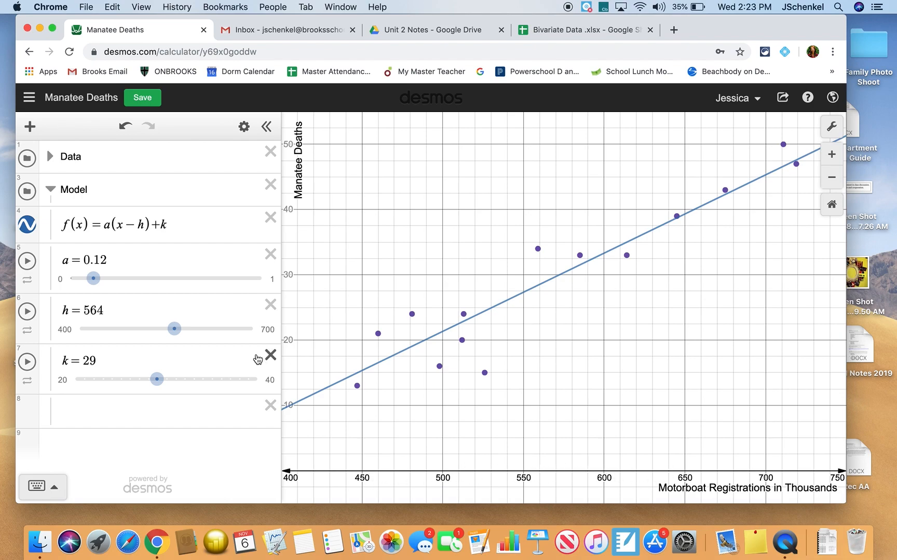
Expand the Data folder and add a residual column y₁ − f(x₁) to its table.
left_click(50, 190)
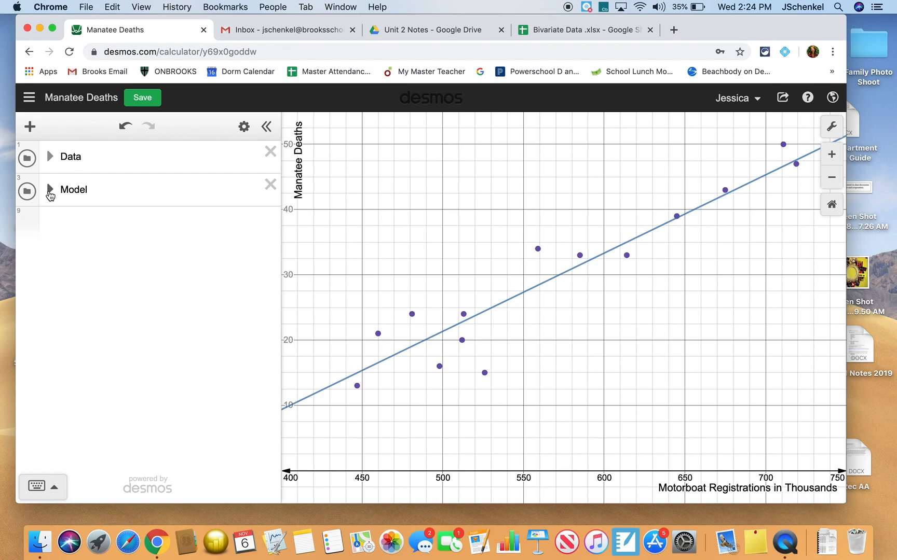
left_click(50, 158)
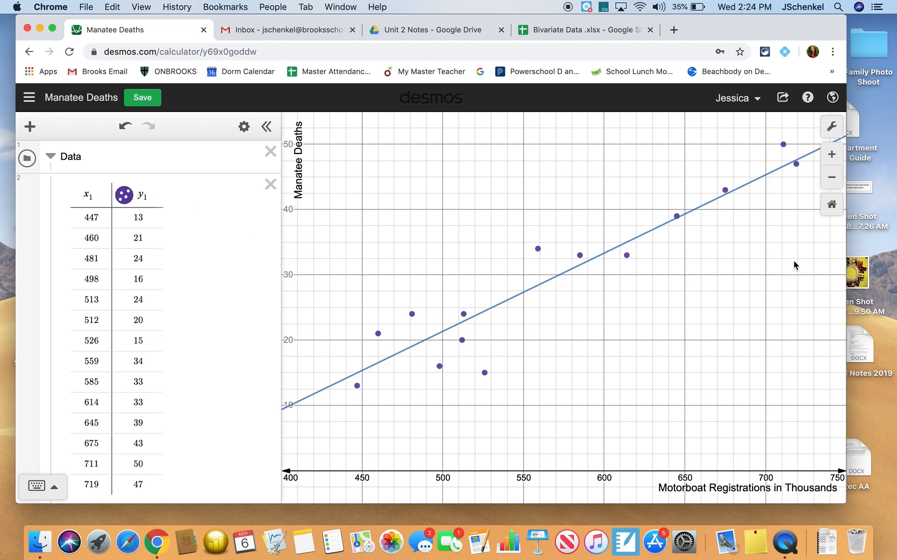
left_click(164, 202)
left_click(172, 172)
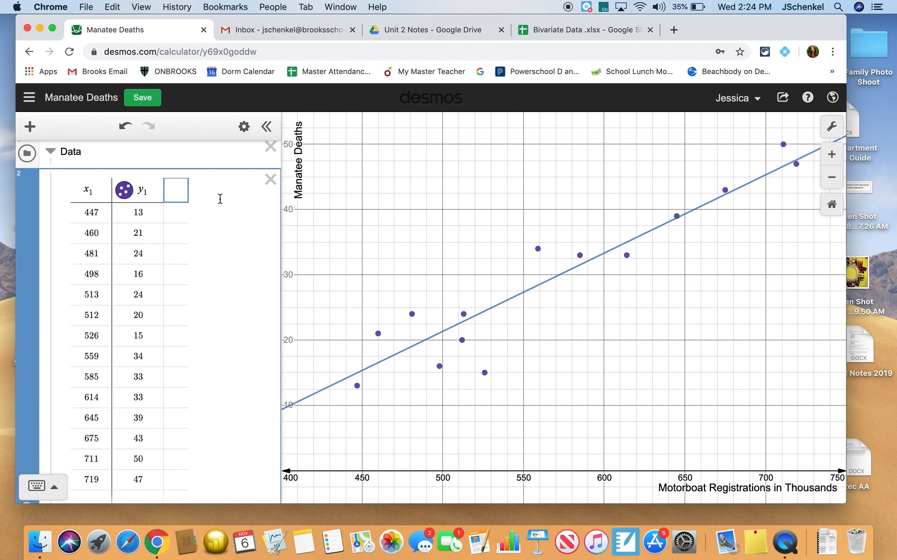
type("y1")
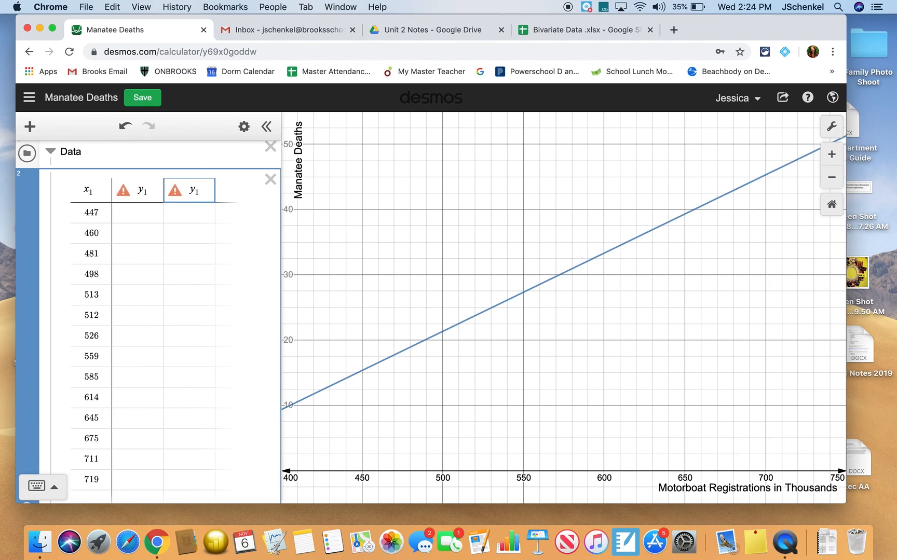
type("-")
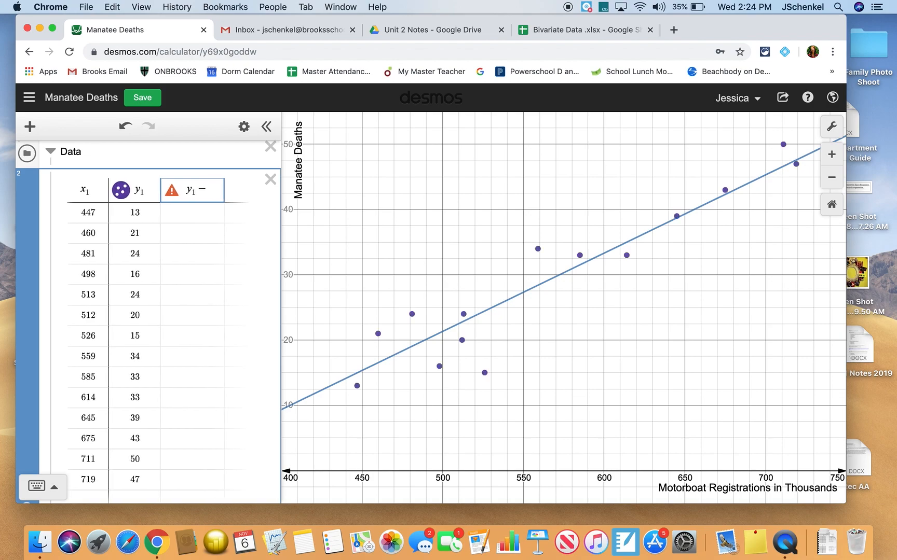
scroll(202, 278, "down", 5)
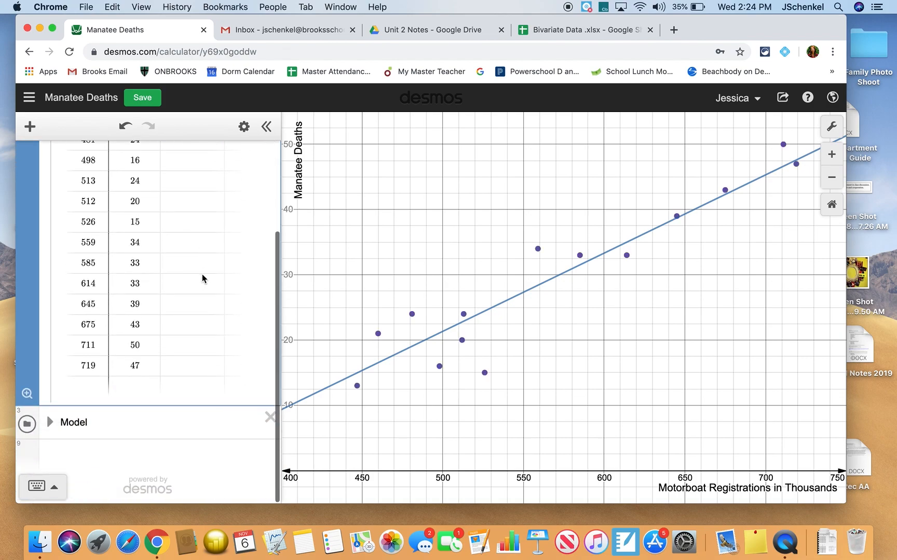
left_click(50, 422)
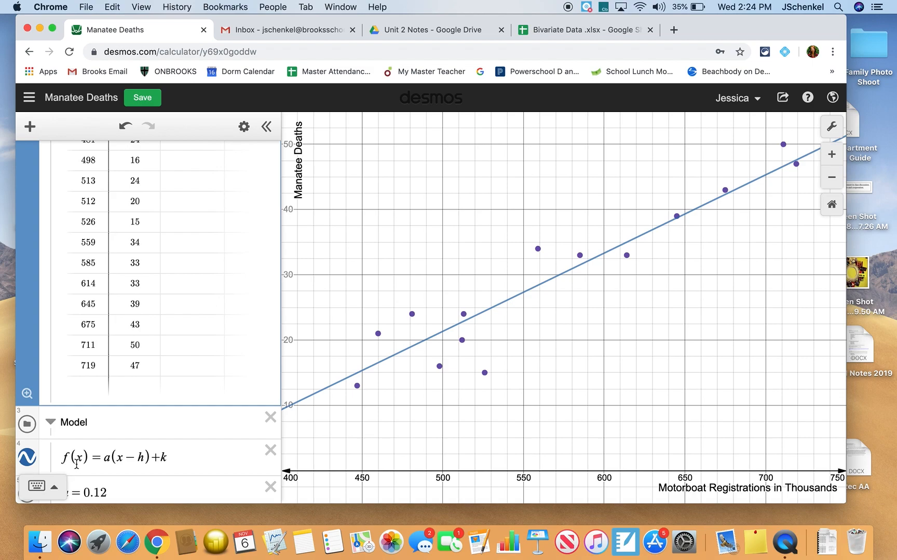
scroll(140, 347, "up", 5)
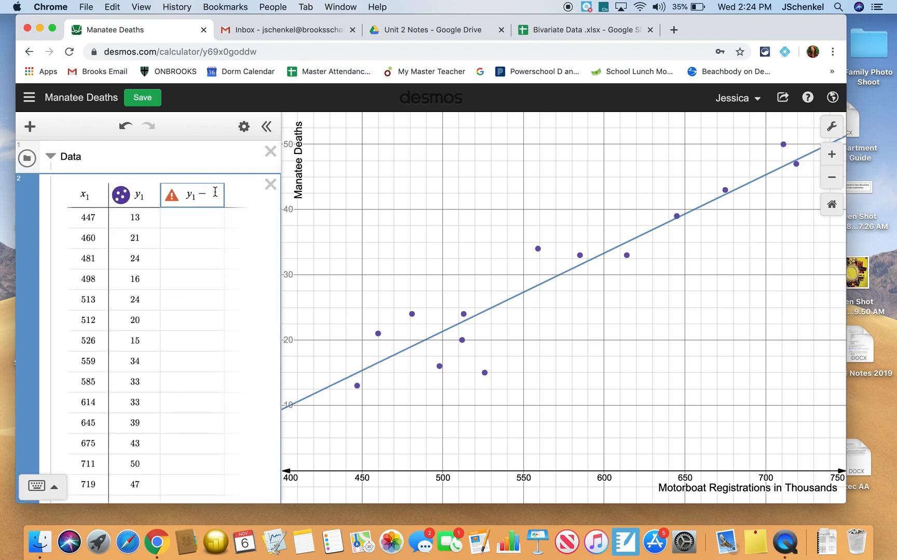
type("f(")
type("x1")
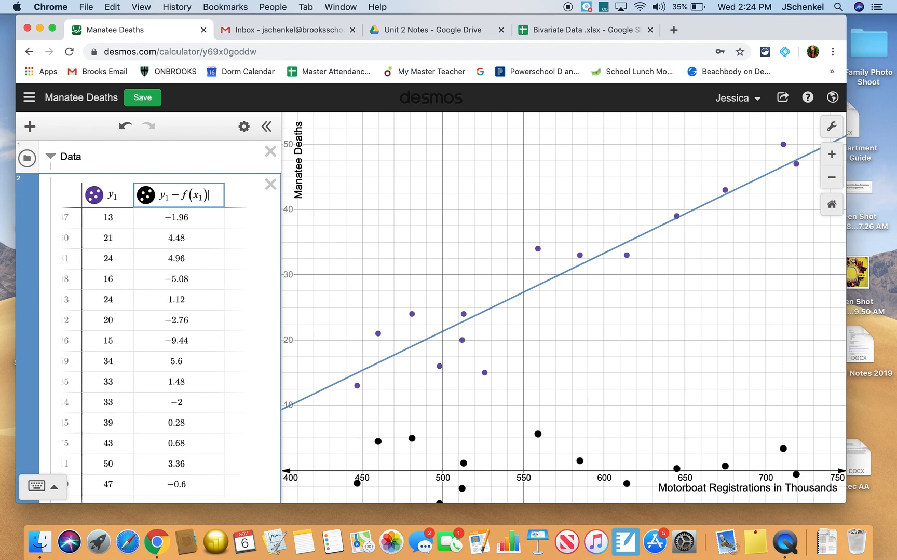
Stay on the page instead of leaving the site, and show the coordinates of the data point at x = 447.
scroll(200, 202, "left", 5)
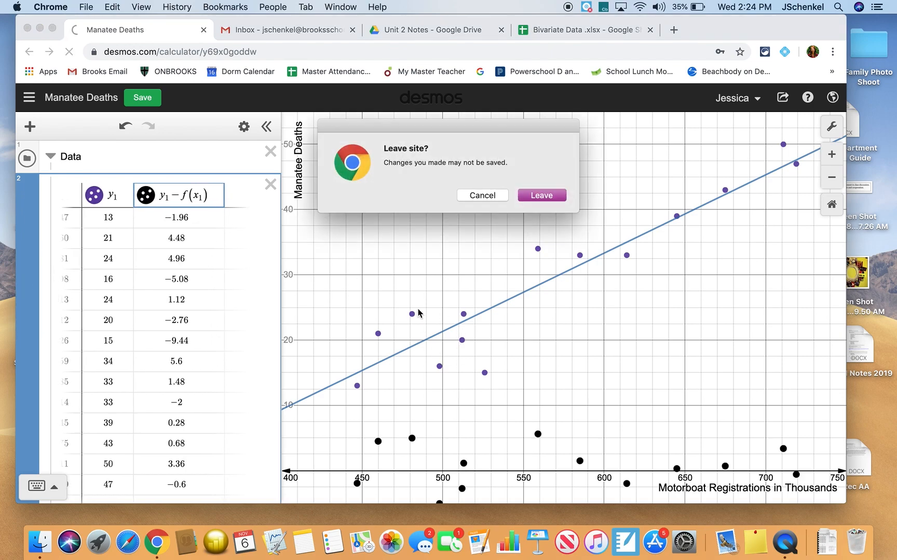
left_click(473, 196)
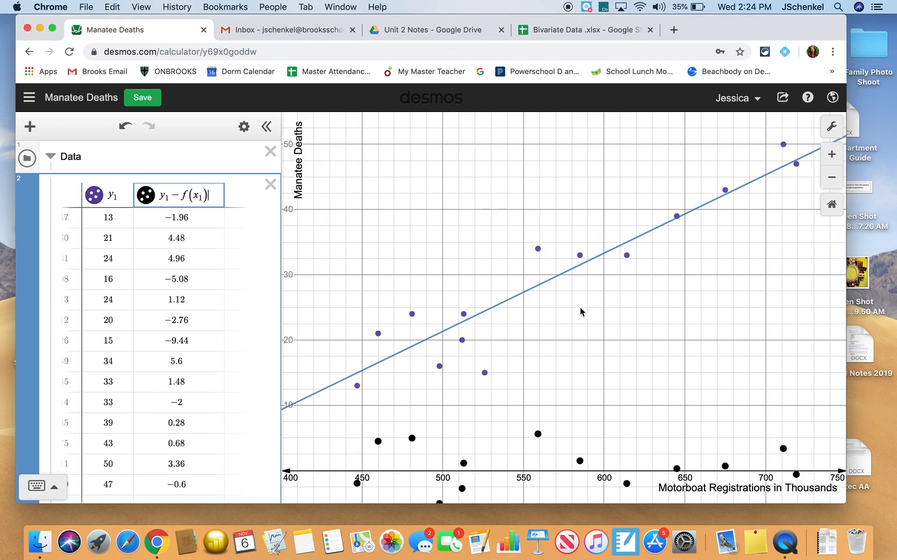
left_click(357, 387)
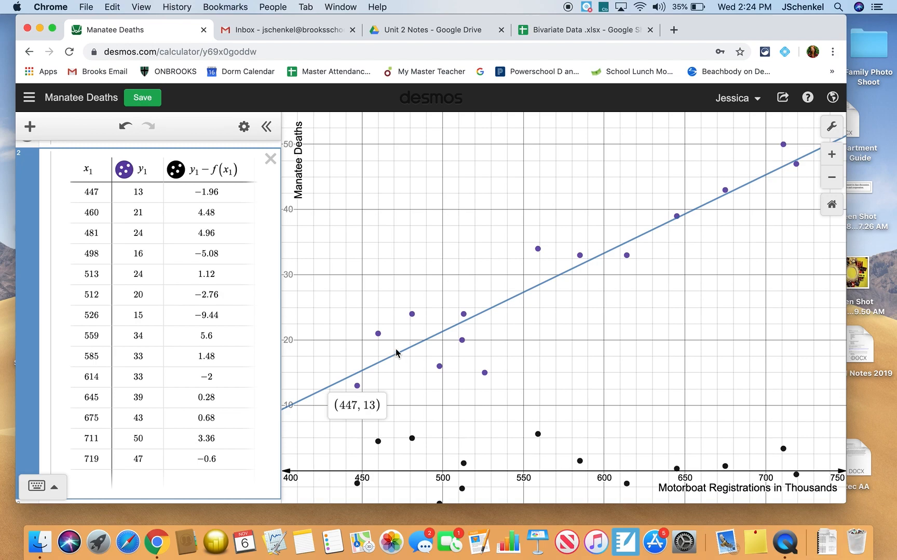
Show the coordinates of the data and residual points at x = 460 and x = 481, and clear the labels.
left_click(378, 335)
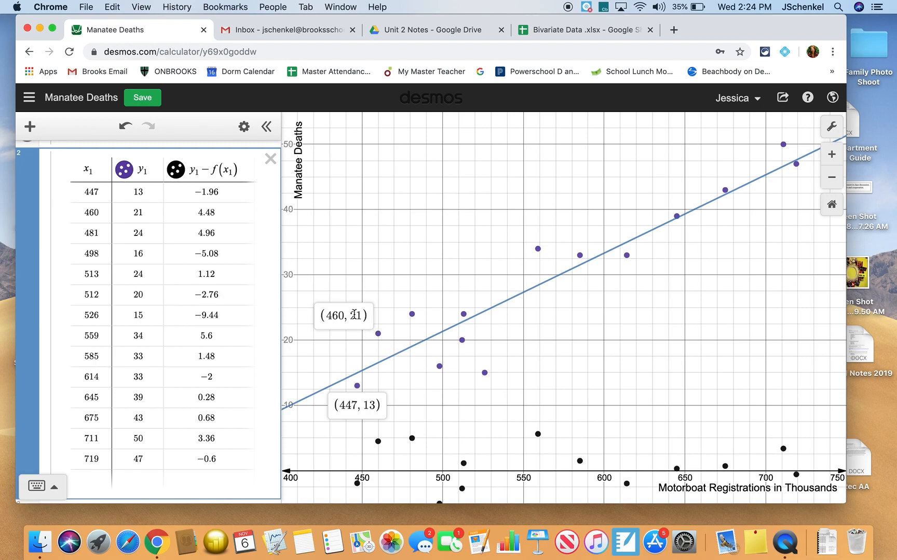
left_click(378, 442)
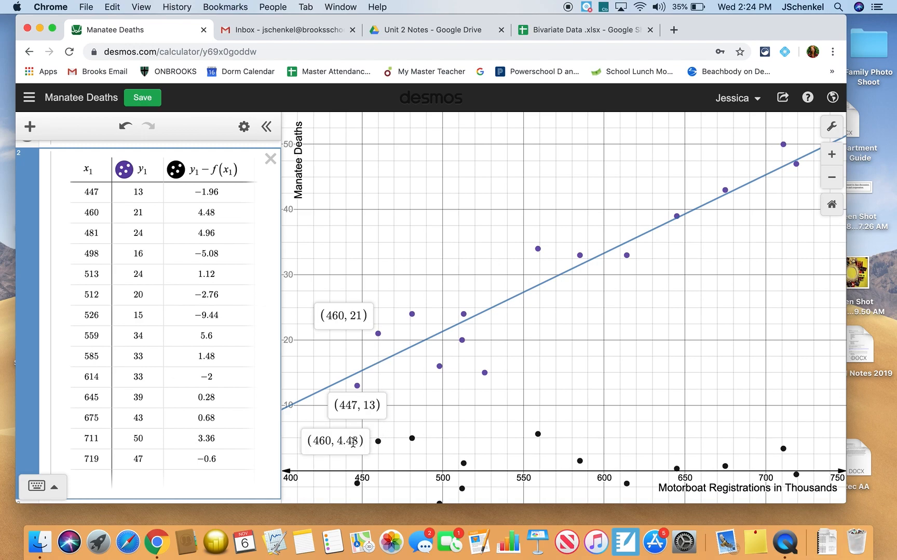
left_click(411, 315)
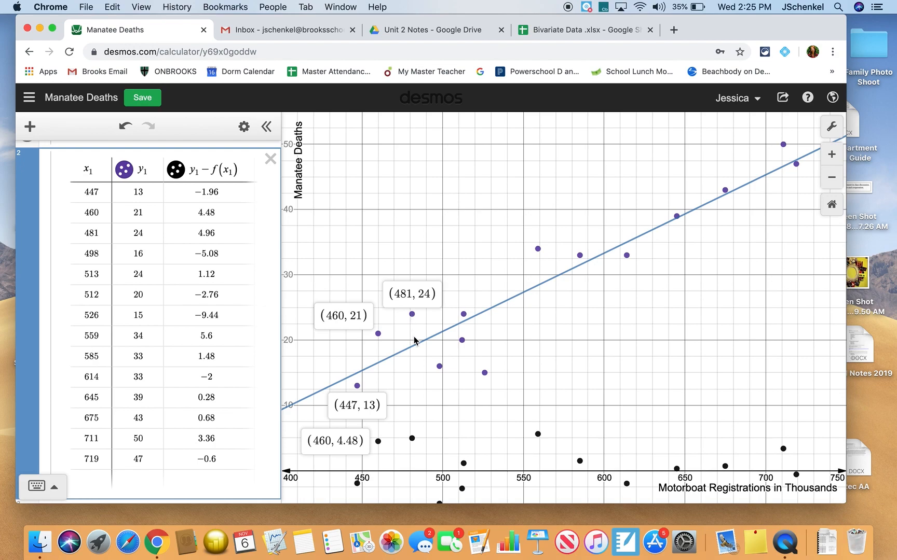
left_click(412, 439)
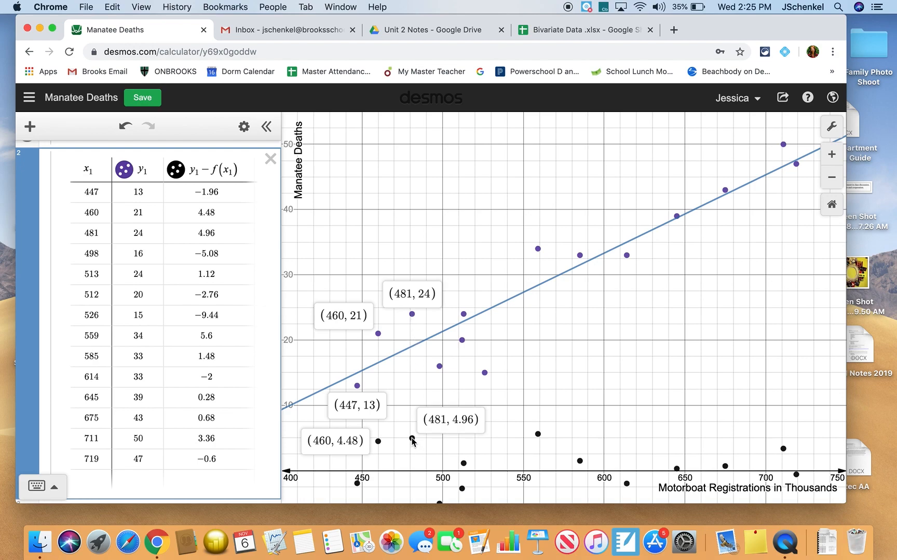
left_click(434, 390)
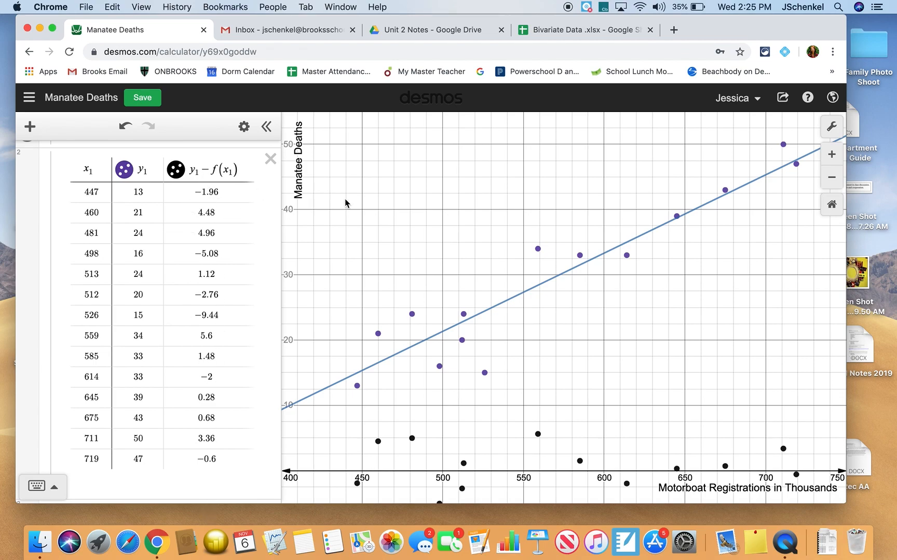
Recolor the y₁ data points red and the y₁ − f(x₁) residual points green.
scroll(238, 172, "up", 1)
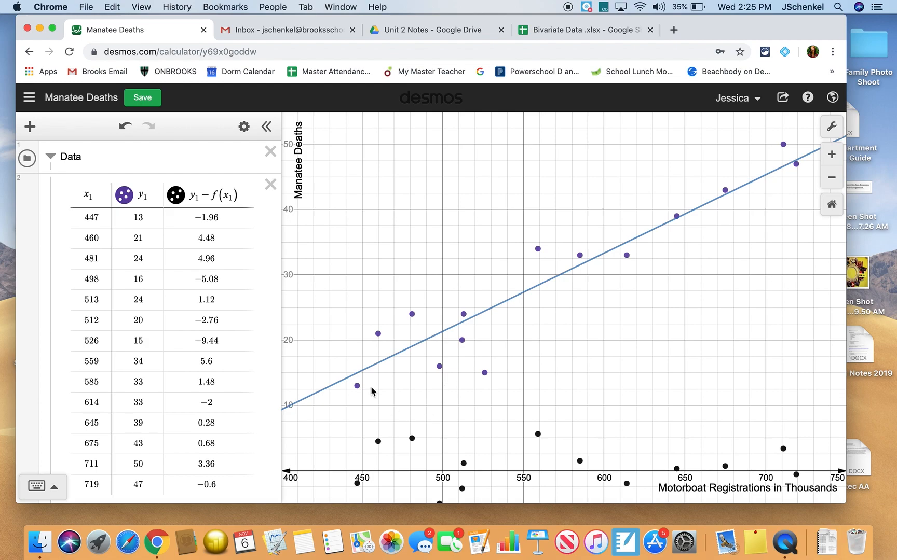
left_click(245, 127)
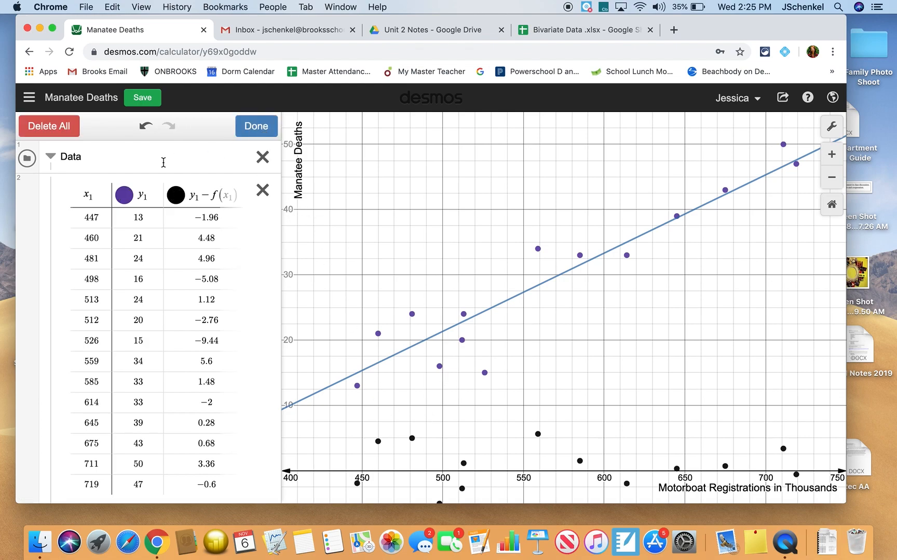
left_click(124, 197)
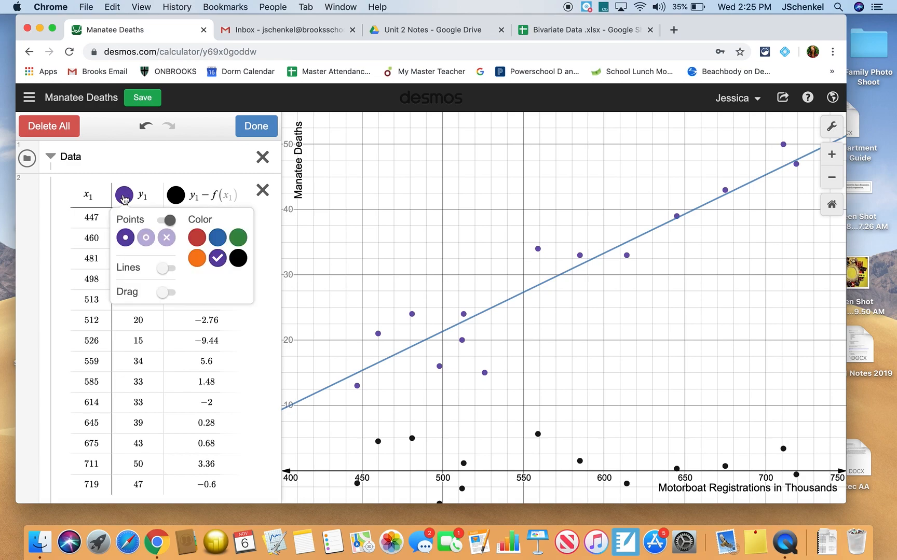
left_click(196, 238)
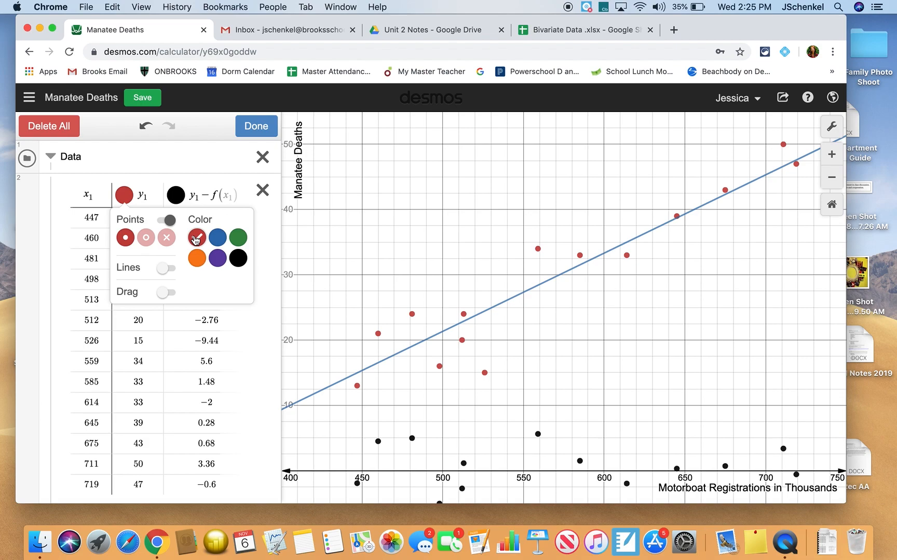
left_click(175, 195)
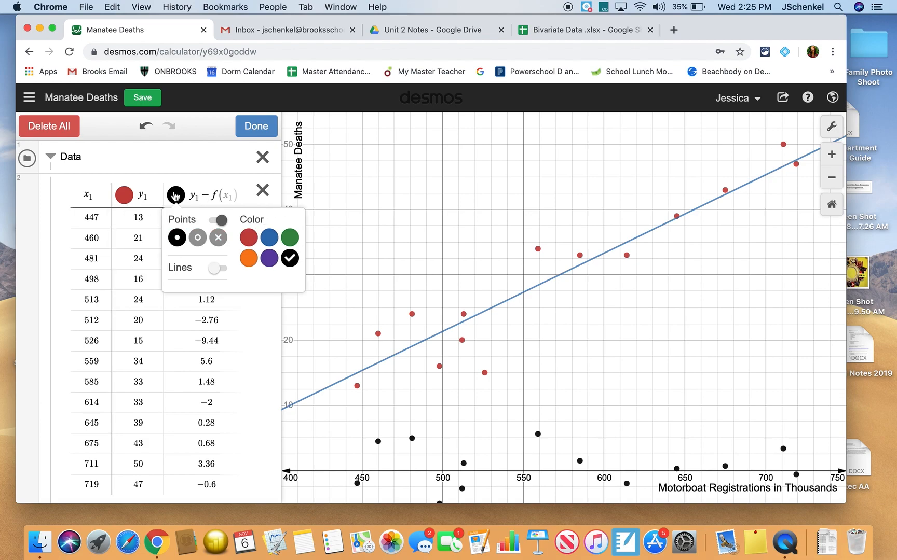
left_click(289, 239)
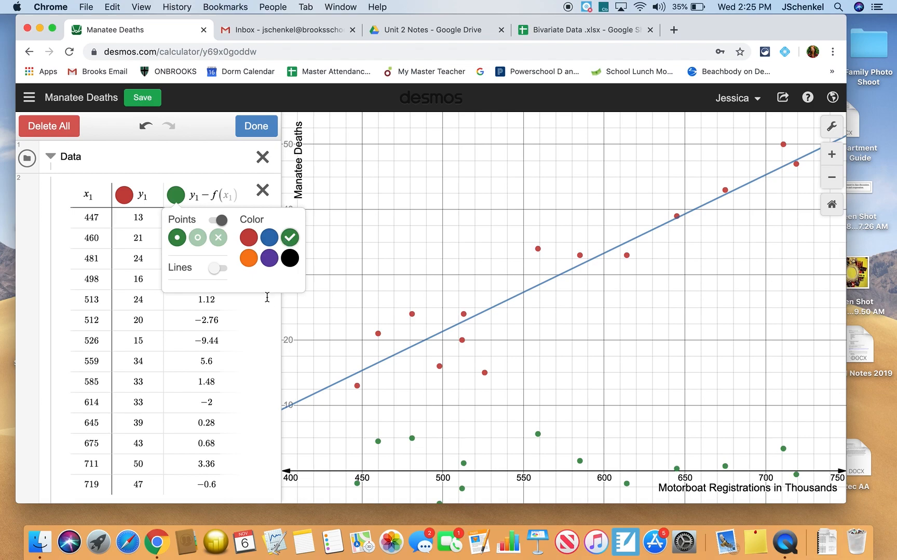
left_click(262, 316)
Recolor the model line f(x) purple and finish editing the expression list.
scroll(262, 316, "down", 5)
scroll(262, 318, "down", 5)
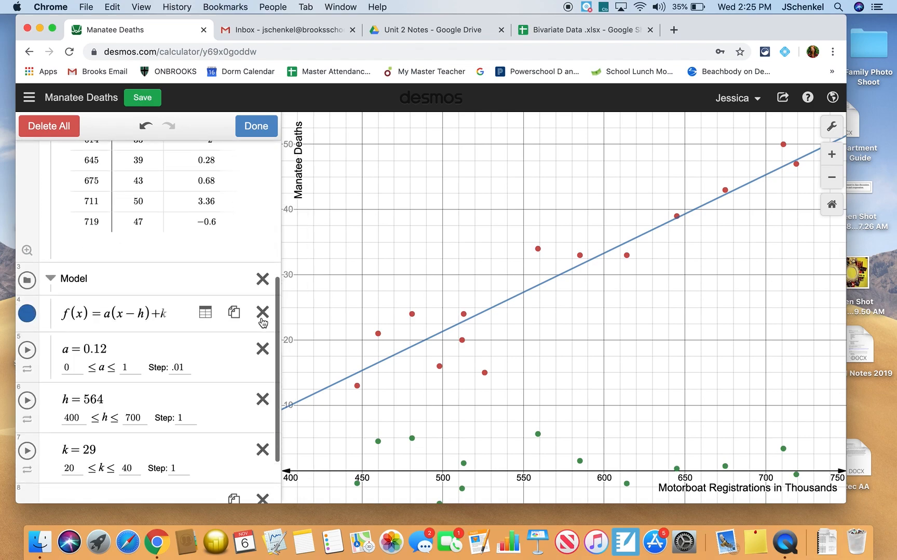
left_click(28, 315)
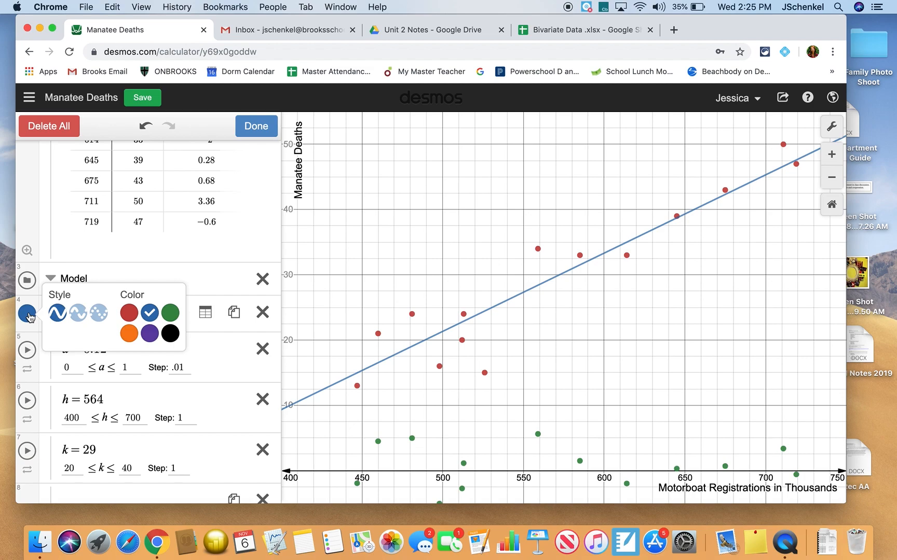
left_click(149, 334)
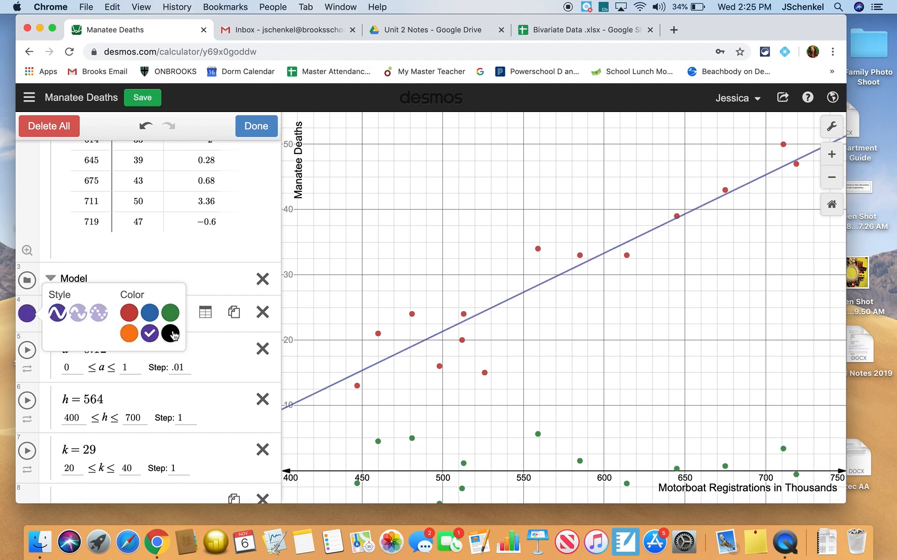
left_click(171, 334)
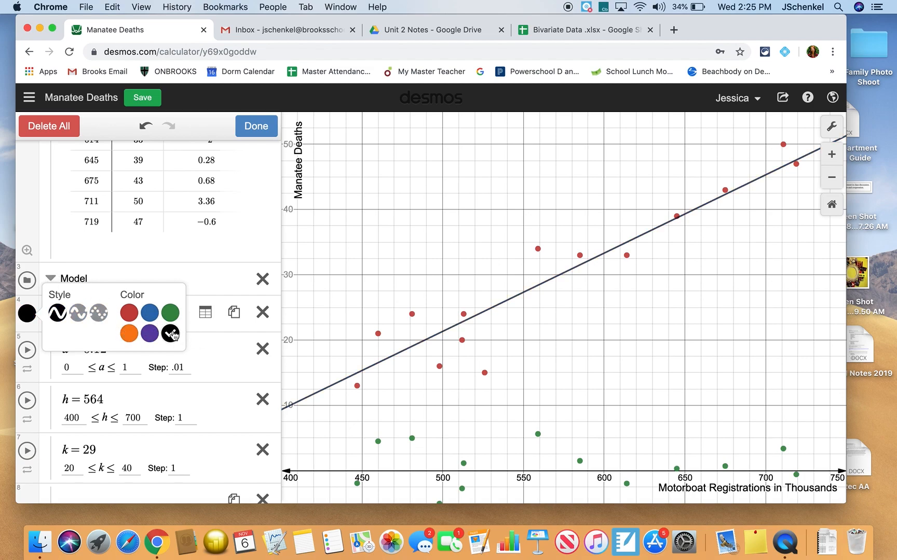
left_click(130, 313)
left_click(149, 313)
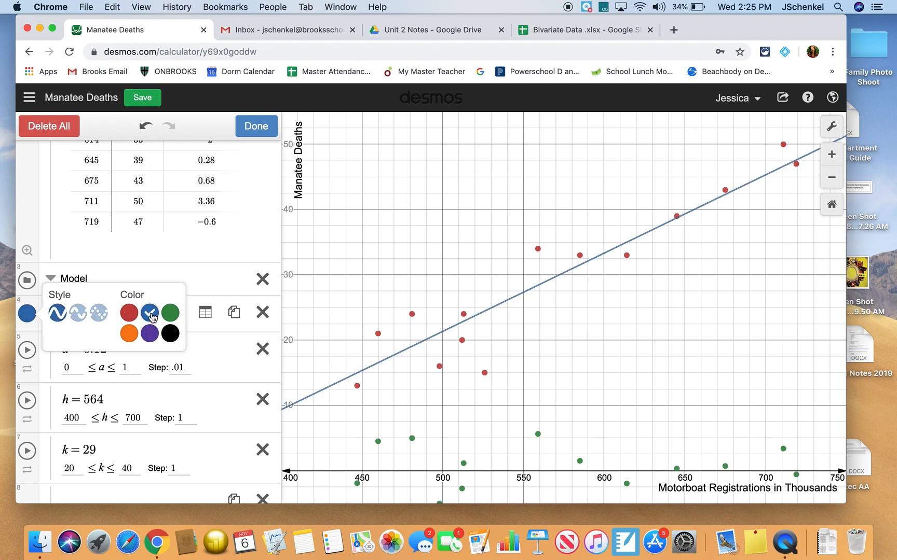
left_click(150, 333)
left_click(253, 134)
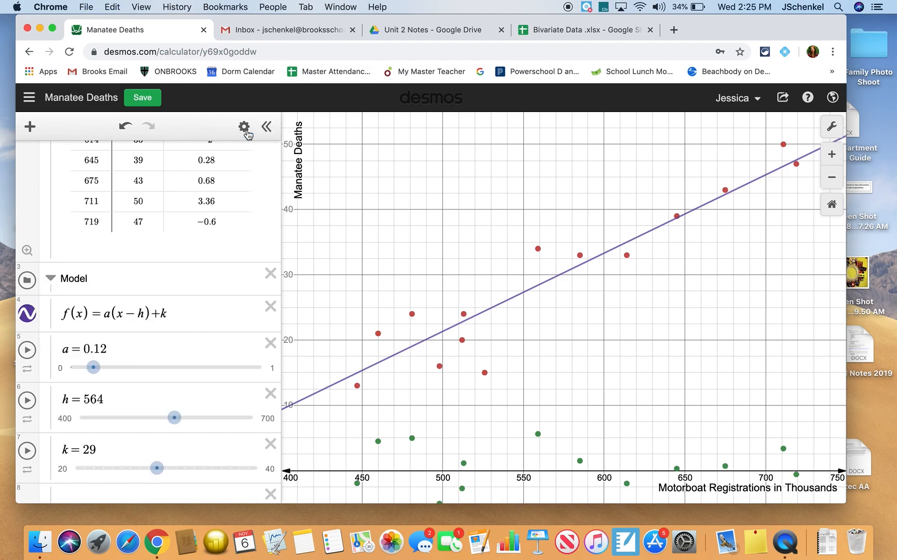
Bring the negative residuals into view on the graph and collapse the Data folder.
left_click_drag(716, 362, 715, 335)
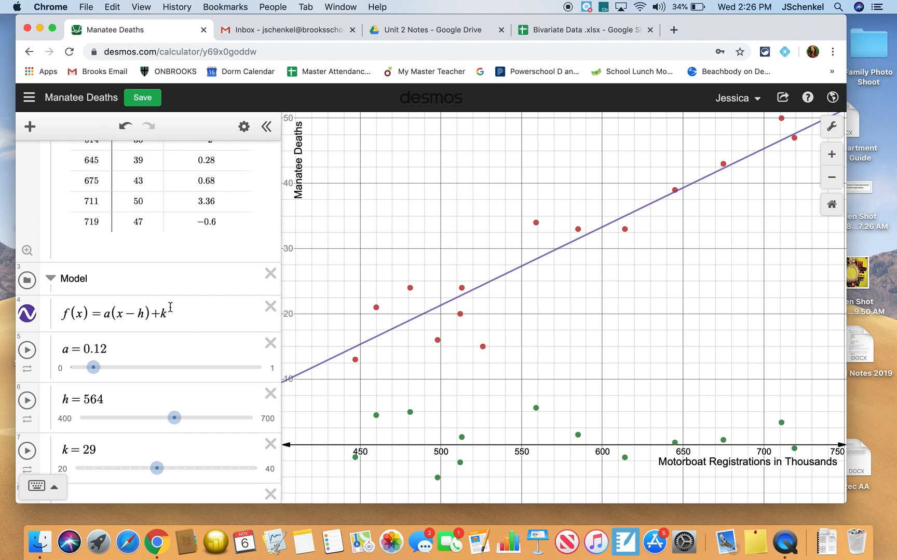
scroll(158, 296, "up", 5)
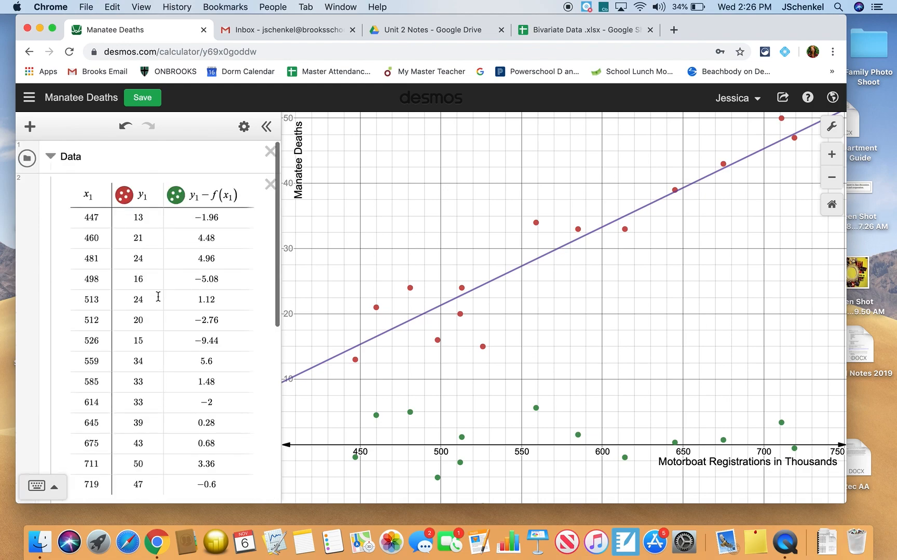
left_click(50, 157)
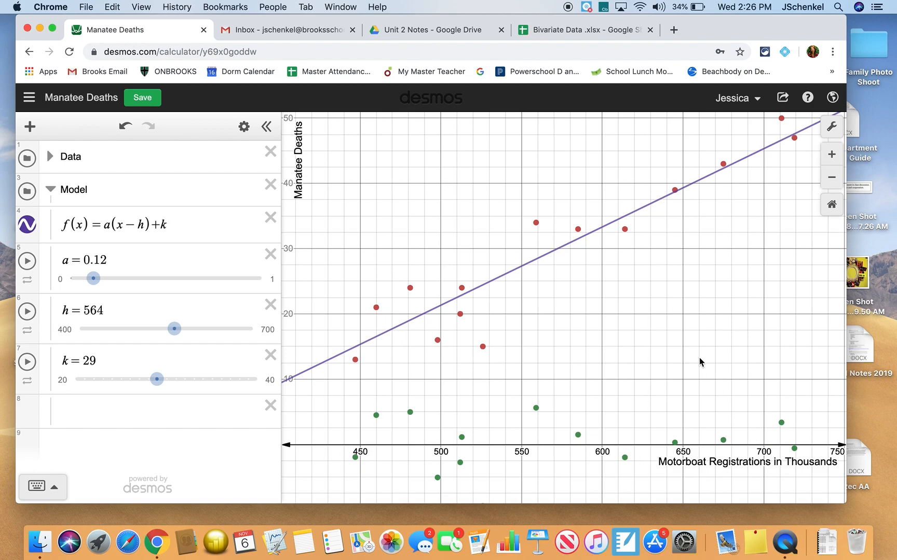
Set the lower limit of the y-axis to −10 in the graph settings.
left_click(832, 128)
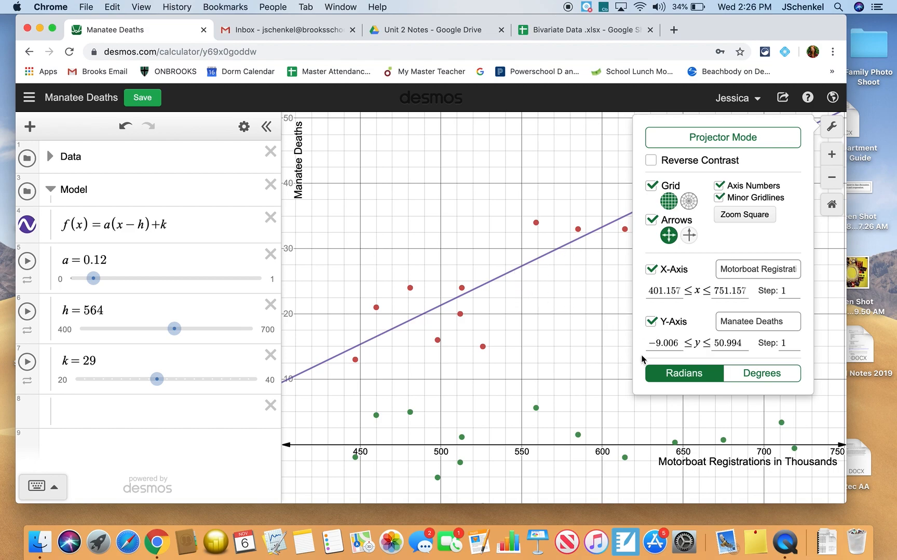
left_click(680, 342)
key("BackSpace")
key("BackSpace")
key("BackSpace")
key("BackSpace")
key("BackSpace")
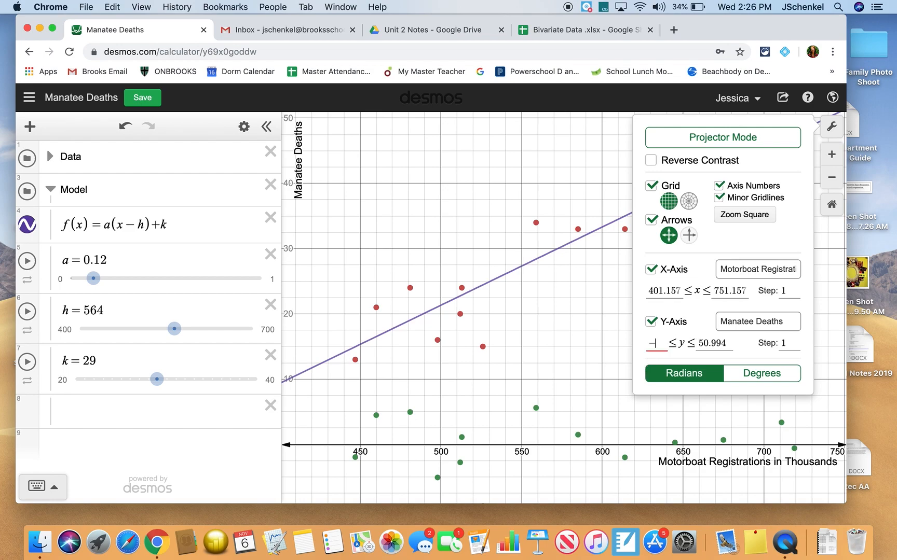
type("10")
Set the upper limit of the y-axis to 10 and close the graph settings.
left_click(718, 344)
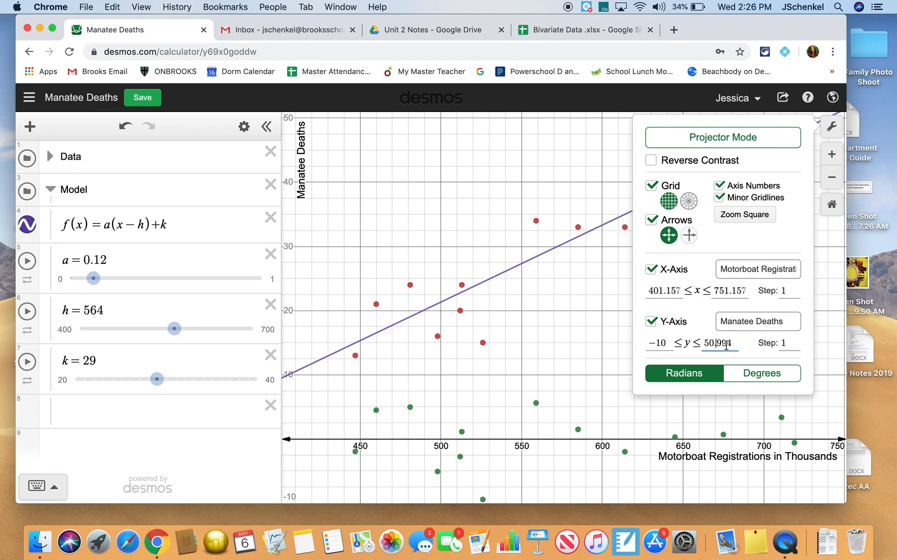
key("BackSpace")
key("BackSpace")
key("BackSpace")
key("BackSpace")
key("BackSpace")
key("BackSpace")
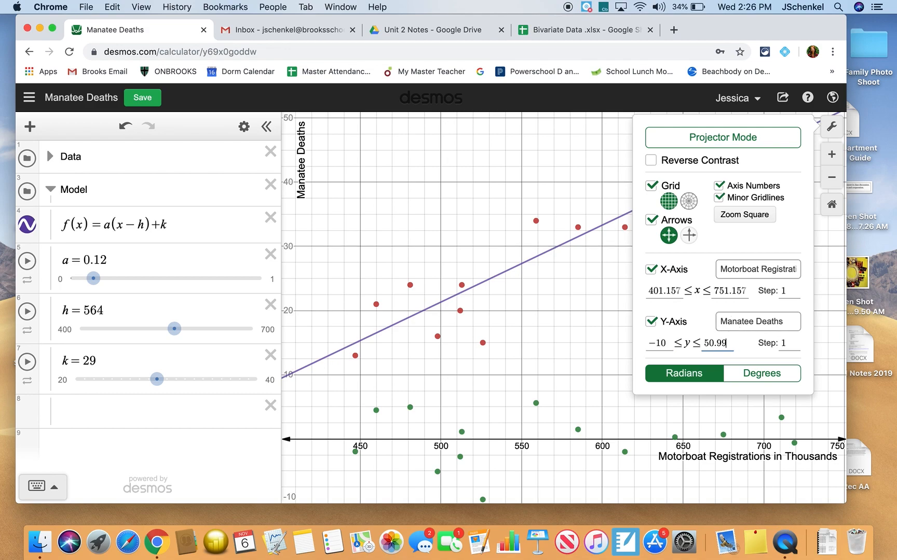
type("10")
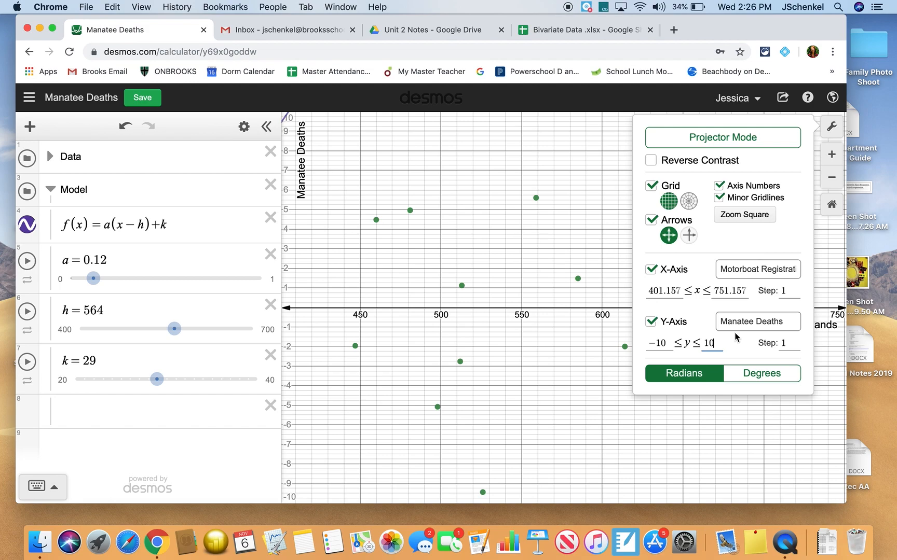
left_click(518, 405)
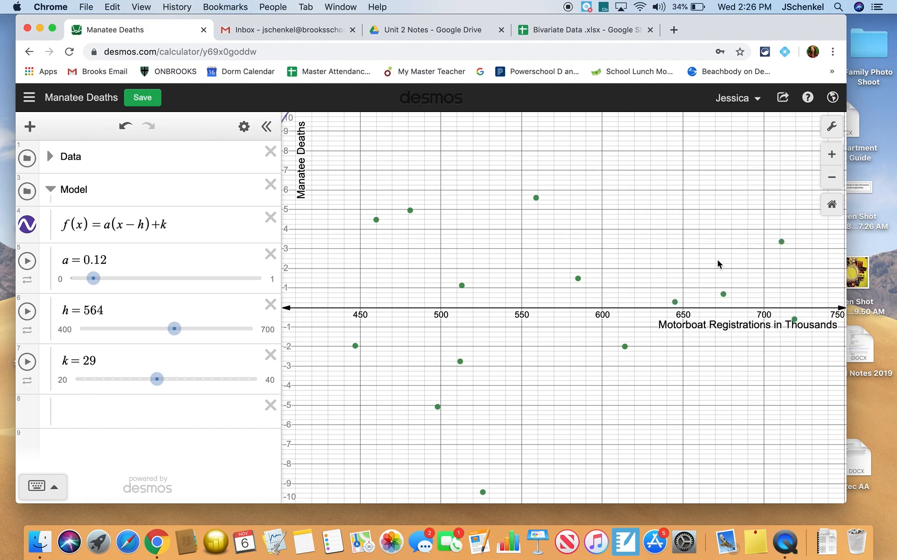
Try small adjustments of the a, h and k sliders with the residual points in view.
mouse_move(713, 368)
left_mouse_down()
mouse_move(720, 363)
mouse_move(713, 360)
left_mouse_up()
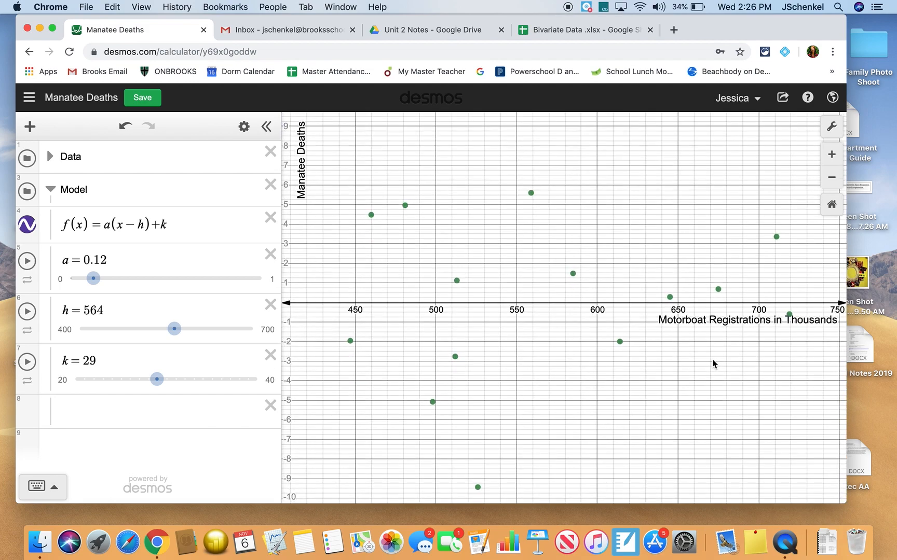
scroll(556, 388, "right", 3)
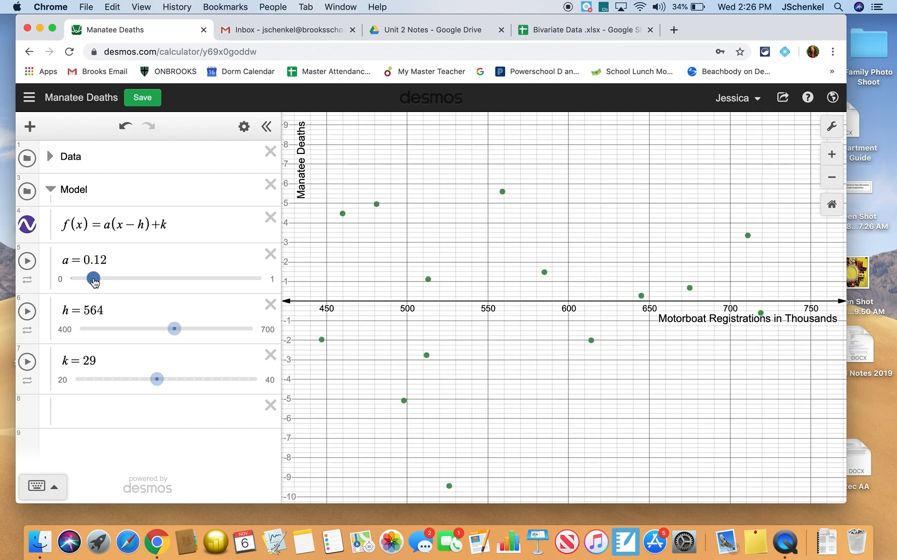
mouse_move(94, 282)
left_mouse_down()
mouse_move(86, 284)
mouse_move(104, 290)
mouse_move(94, 290)
left_mouse_up()
mouse_move(172, 330)
left_mouse_down()
mouse_move(154, 335)
mouse_move(189, 331)
mouse_move(173, 330)
left_mouse_up()
mouse_move(156, 383)
left_mouse_down()
mouse_move(146, 382)
mouse_move(166, 382)
mouse_move(158, 382)
left_mouse_up()
mouse_move(156, 382)
left_mouse_down()
mouse_move(176, 382)
mouse_move(156, 382)
left_mouse_up()
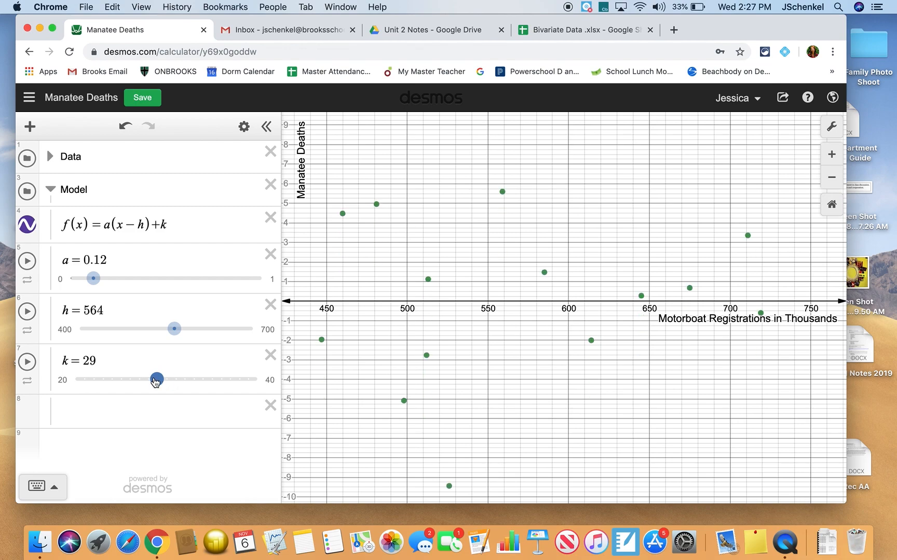
Adjust the model sliders to a = 0.13, h = 567 and k = 30.
left_click_drag(93, 278, 97, 280)
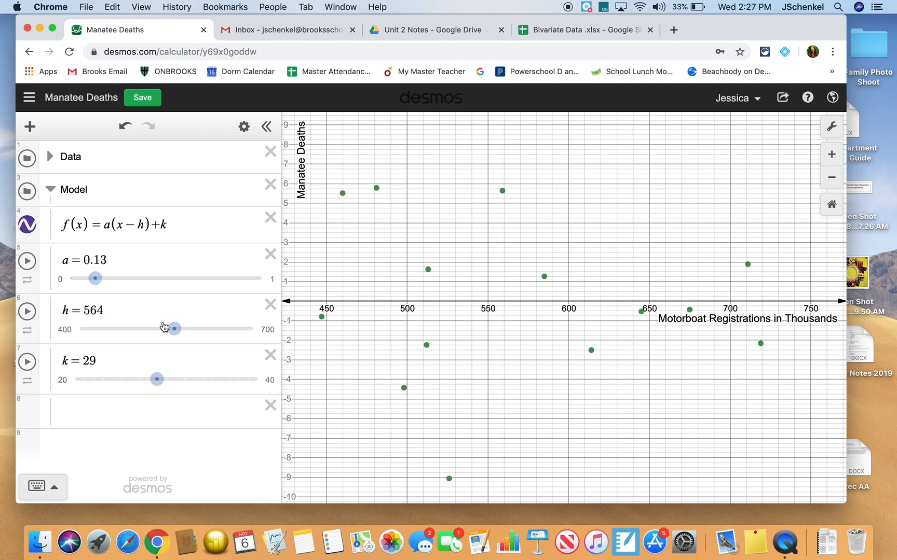
left_click_drag(176, 334, 178, 334)
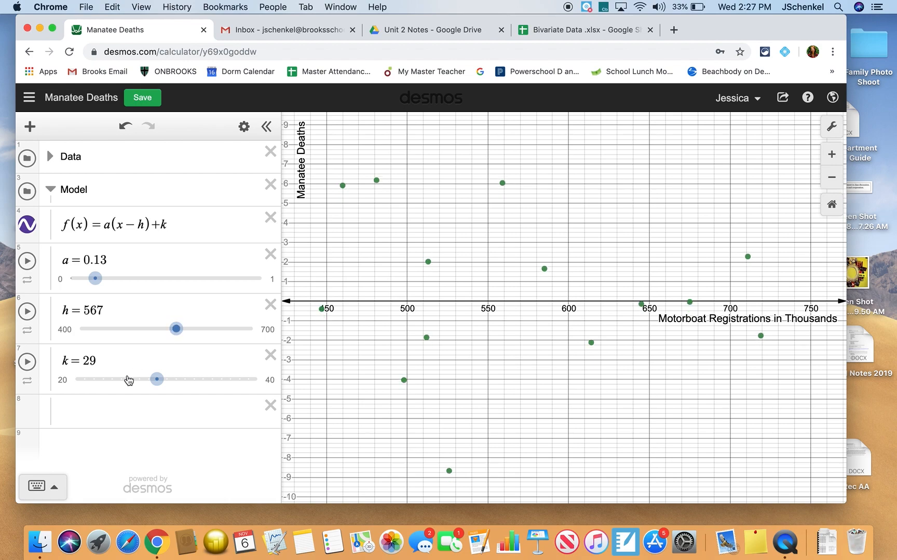
mouse_move(157, 382)
left_mouse_down()
mouse_move(175, 383)
mouse_move(165, 384)
left_mouse_up()
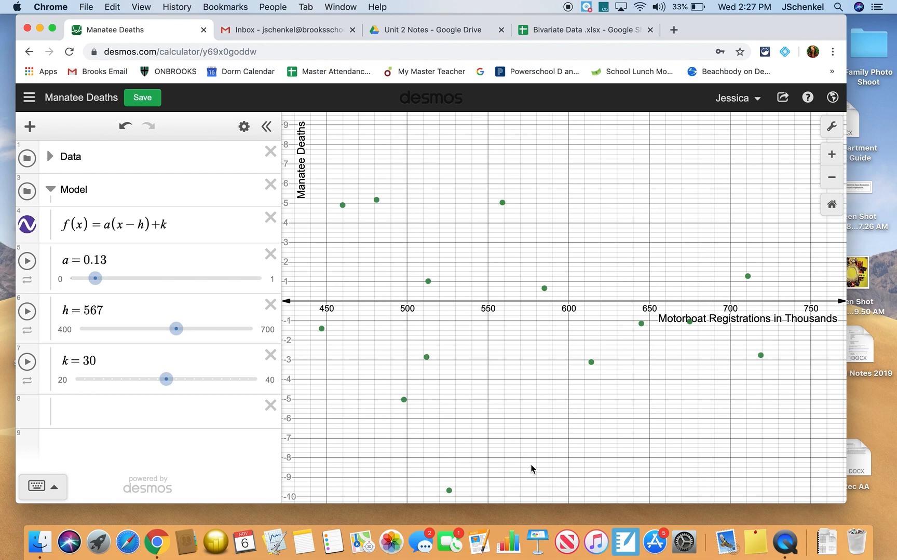
Set the upper limit of the y-axis to 65 in the graph settings.
left_click(833, 131)
left_click(673, 343)
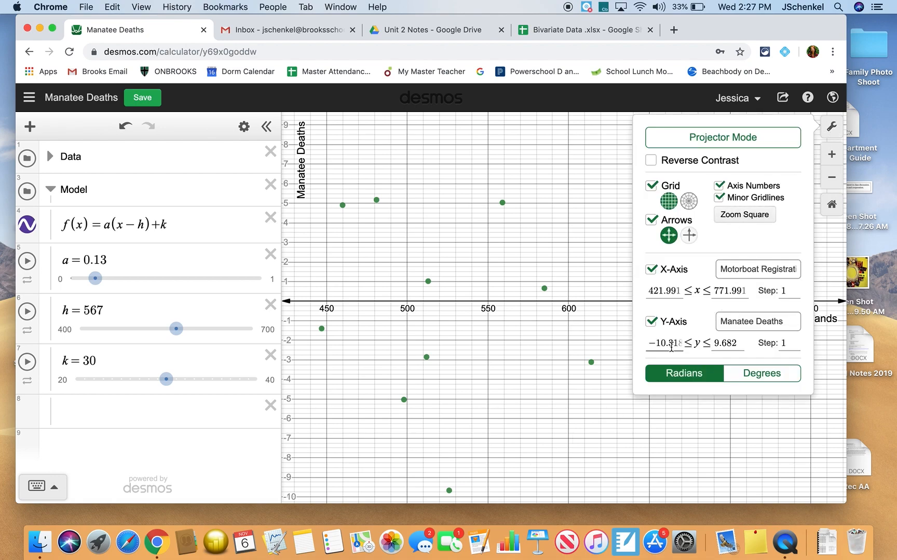
left_click(726, 342)
key("BackSpace")
key("BackSpace")
key("BackSpace")
key("BackSpace")
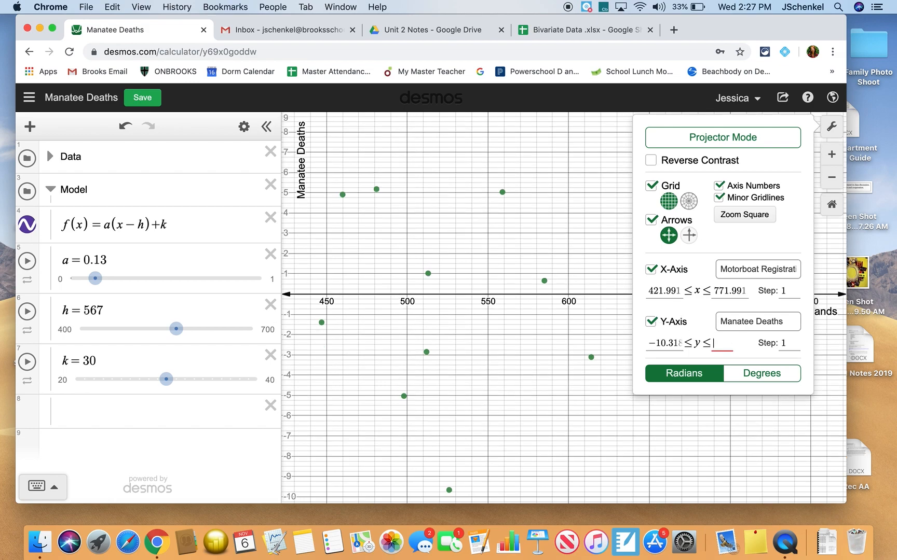
type("65")
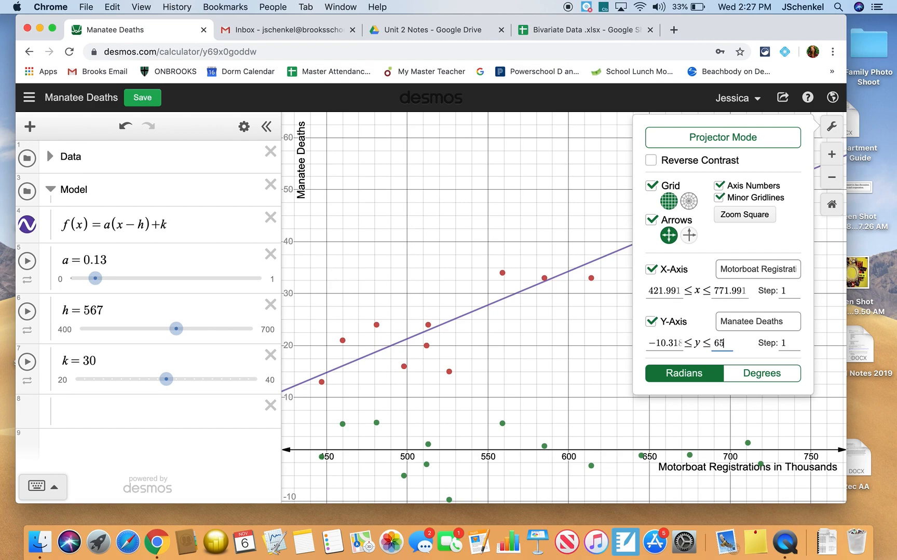
Set the upper limit of the y-axis to 55 and close the graph settings.
key("BackSpace")
key("BackSpace")
type("55")
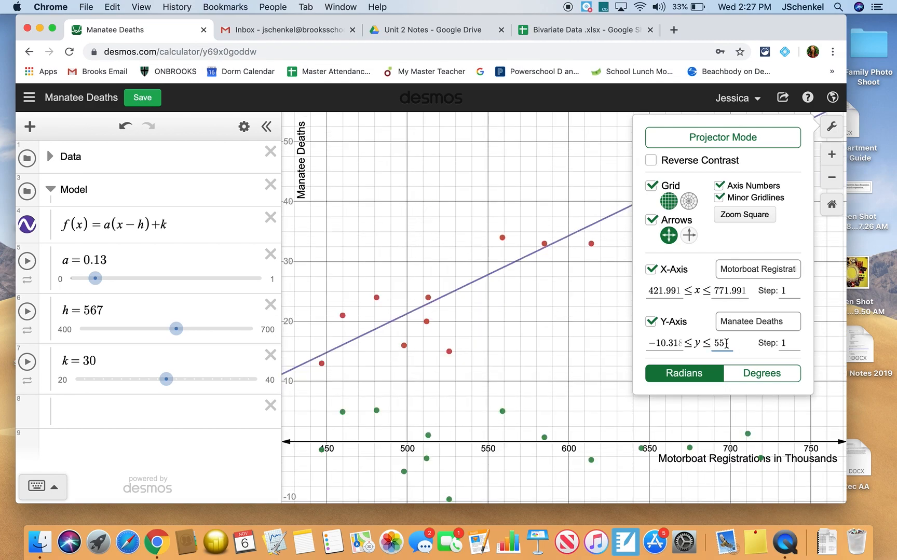
left_click(616, 371)
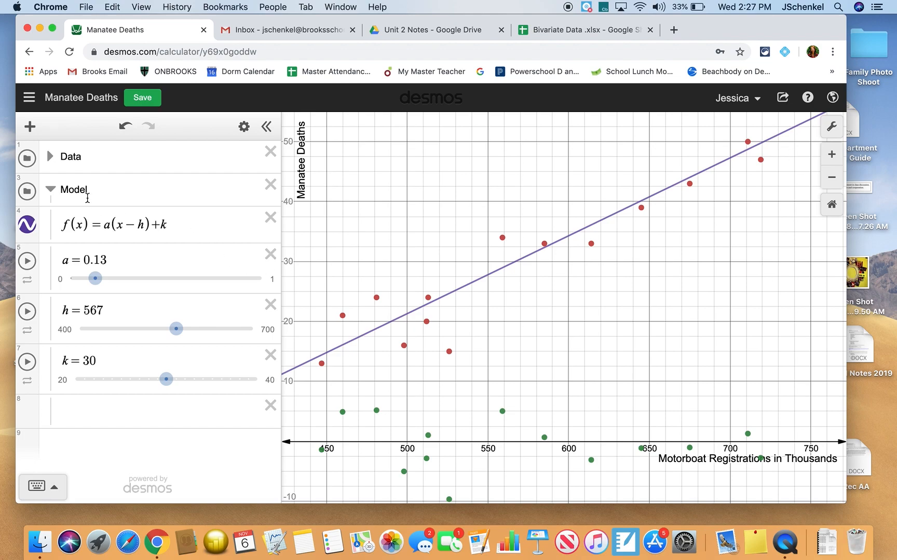
Review the Model folder and the residual column in the Data folder's table, leaving Model expanded and Data collapsed.
left_click(52, 191)
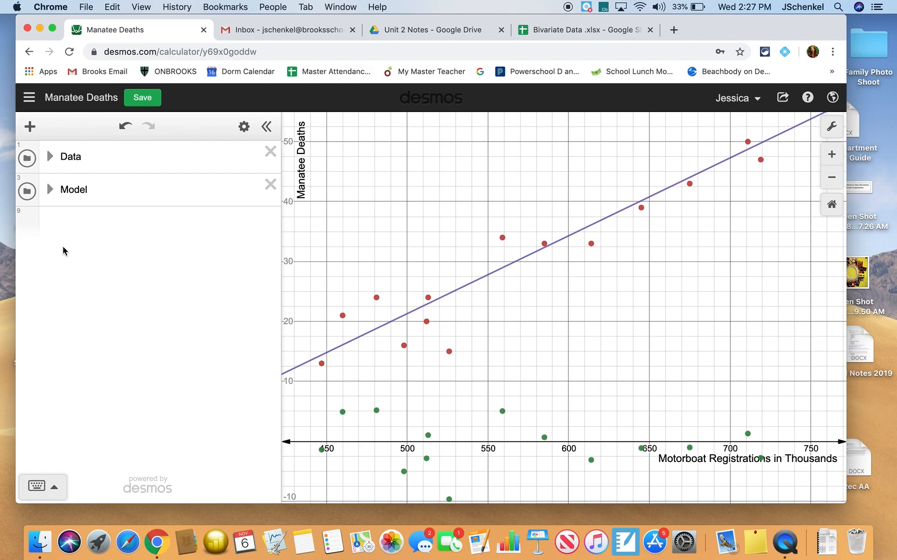
left_click(49, 189)
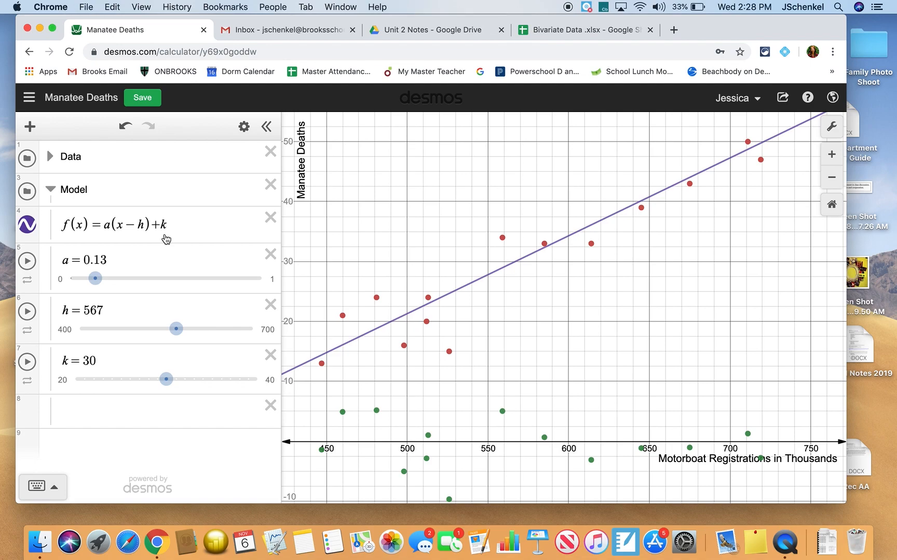
left_click(51, 157)
scroll(148, 282, "down", 2)
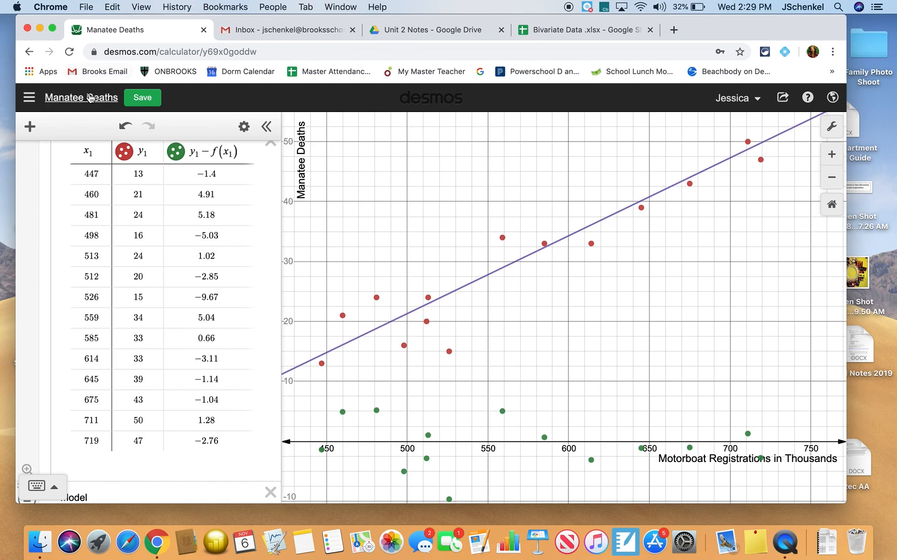
scroll(54, 182, "up", 2)
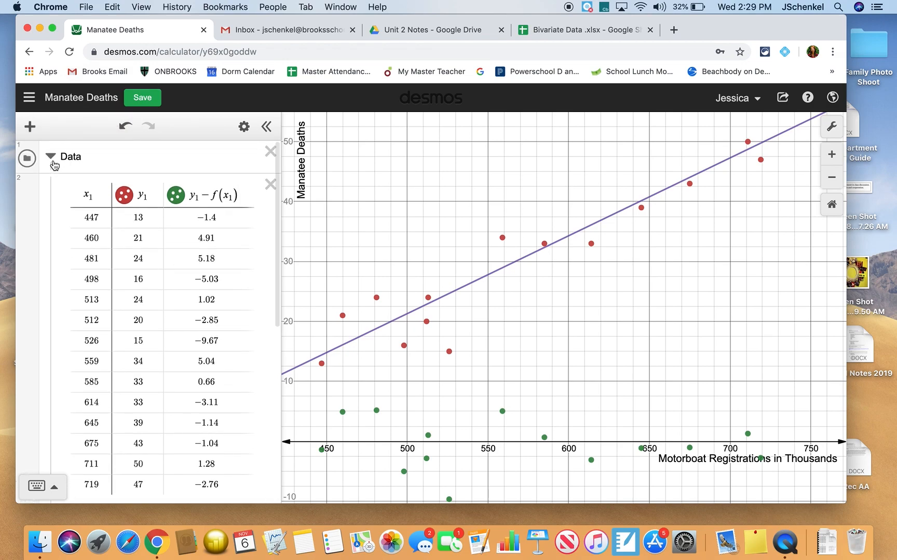
left_click(50, 156)
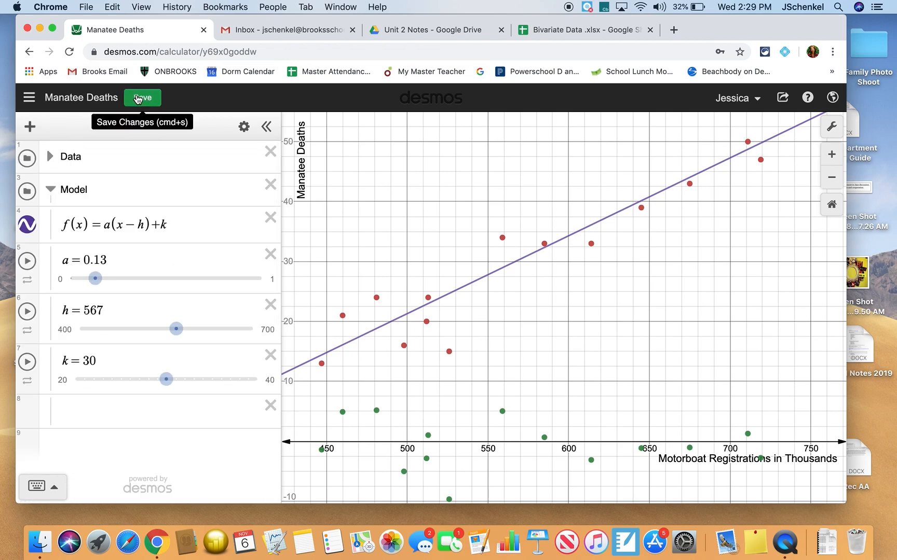
Save the changes to the Manatee Deaths graph.
left_click(138, 99)
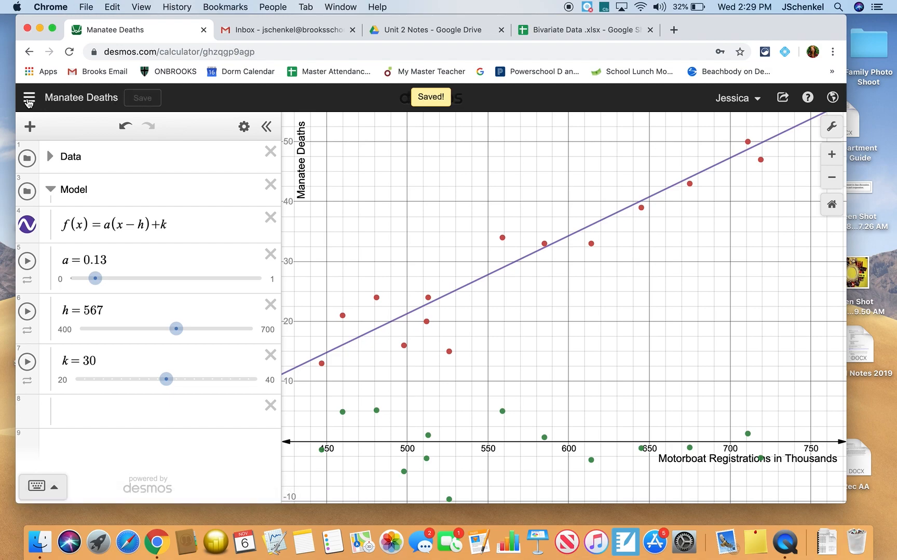
Open the saved graph Light Intensity Analyzed and examine its curve and residual points.
left_click(29, 101)
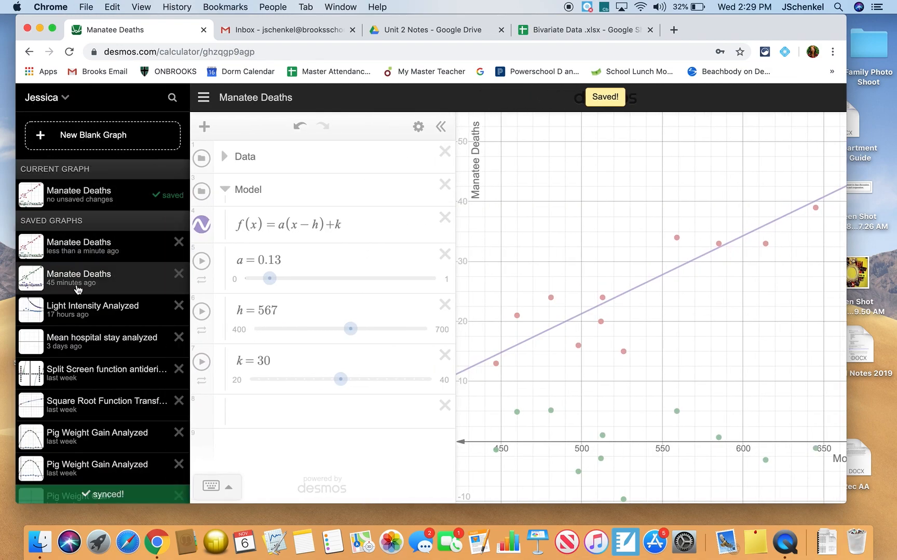
left_click(59, 311)
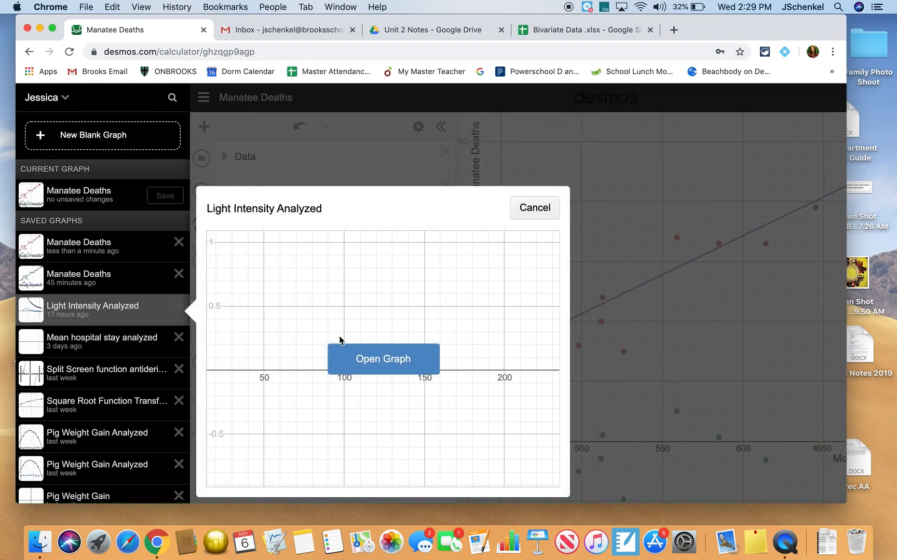
left_click(371, 361)
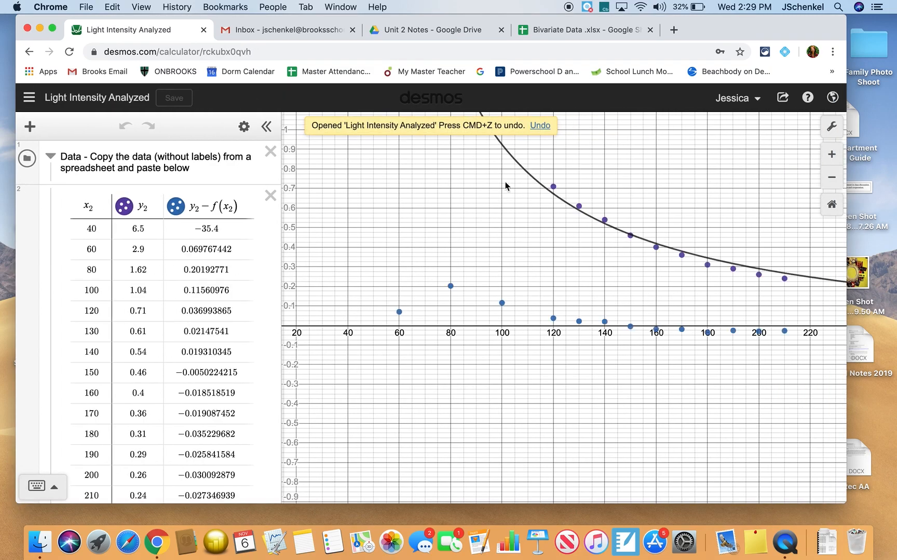
left_click_drag(588, 246, 547, 260)
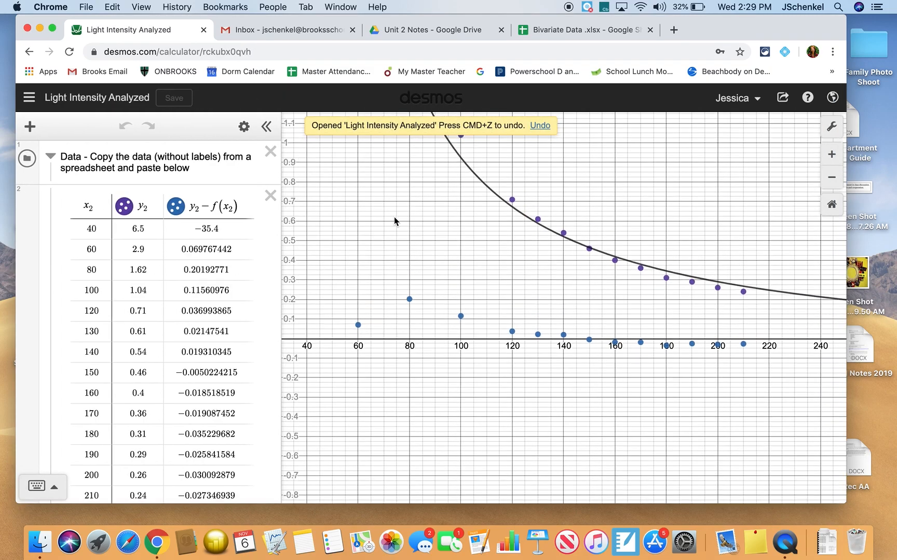
Reopen the most recently saved Manatee Deaths graph from the saved graphs.
left_click(28, 96)
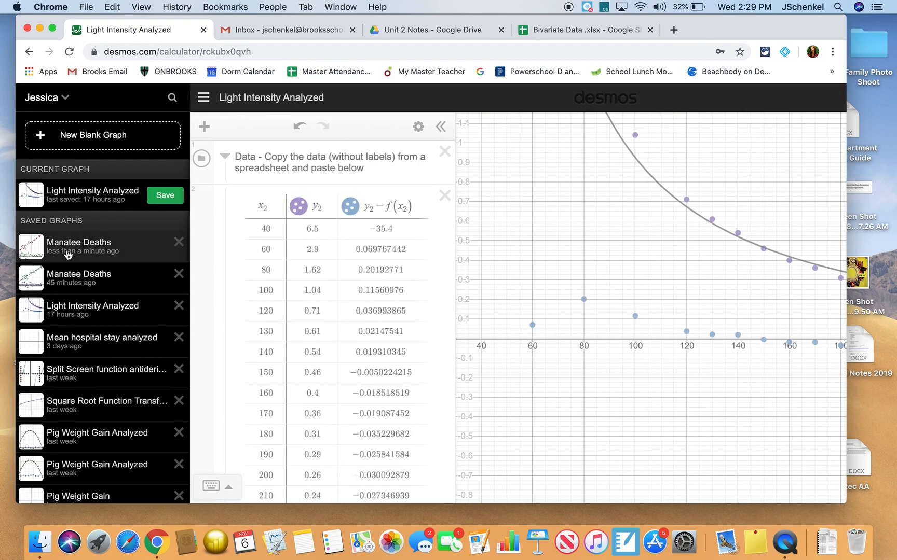
left_click(67, 254)
left_click(379, 362)
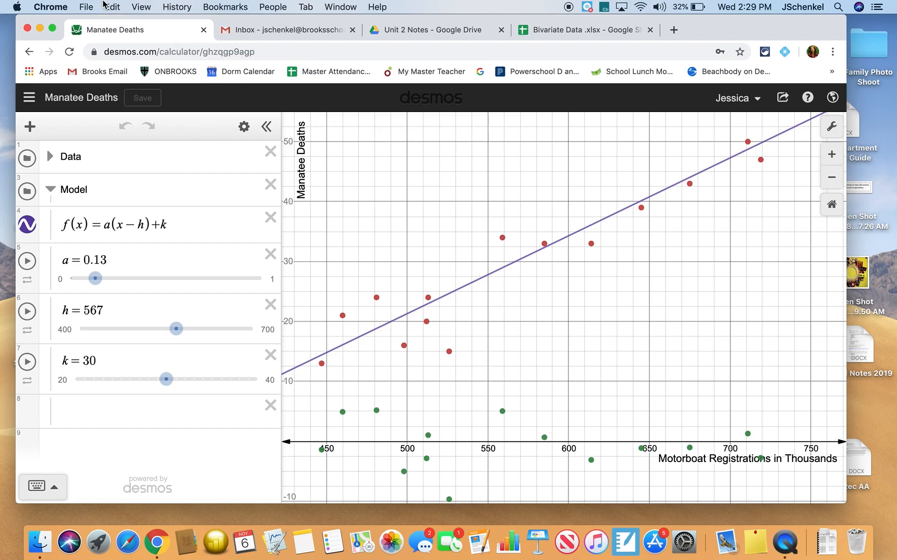
left_click(784, 542)
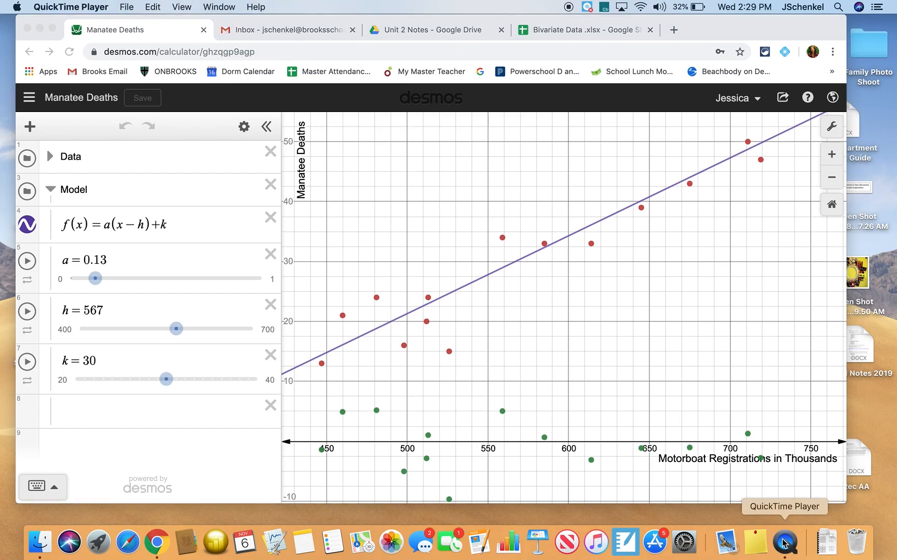
right_click(783, 542)
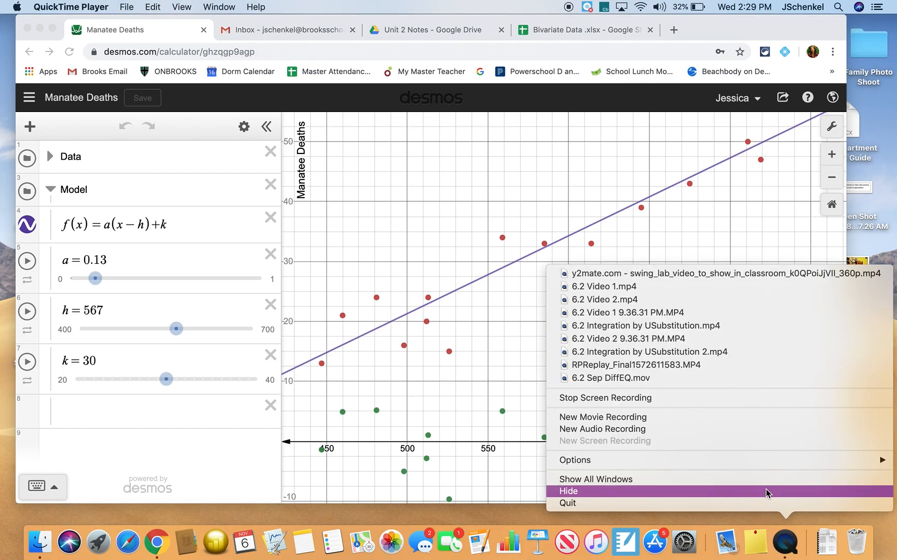